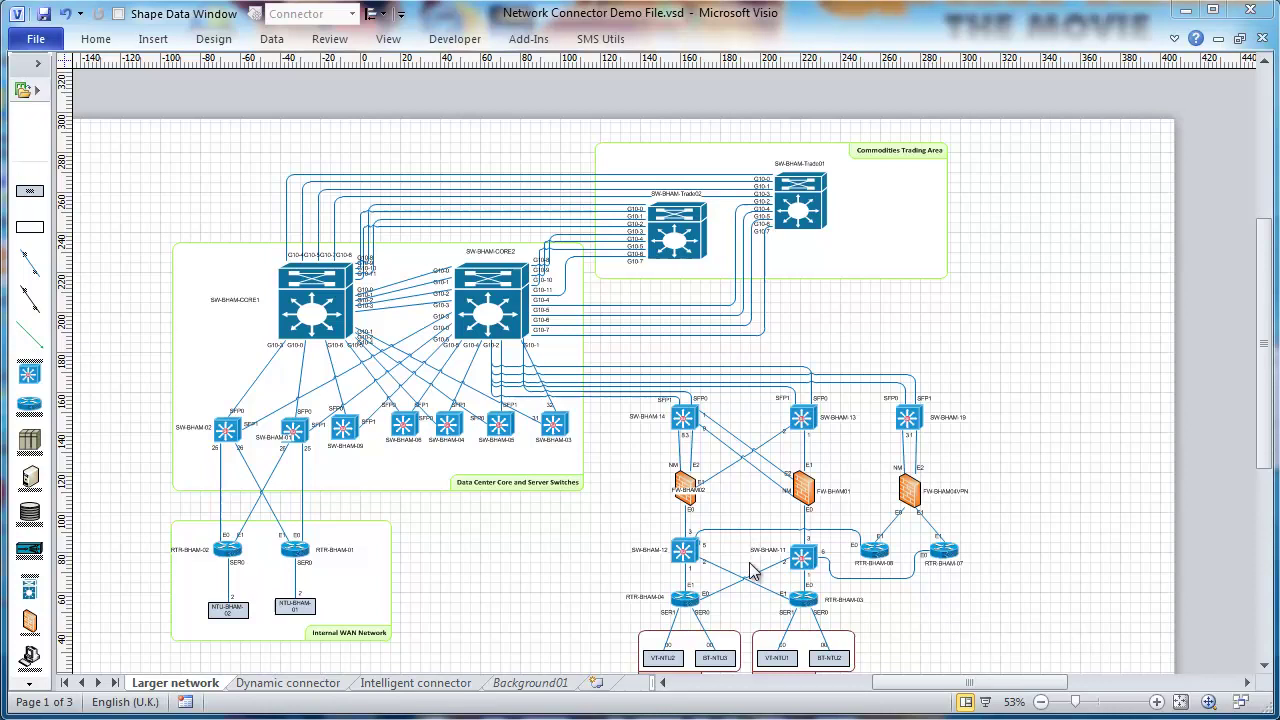
# Step: Hide all port labels in the network diagram from a connector's options and show them all again
pyautogui.scroll(3, 765, 643)
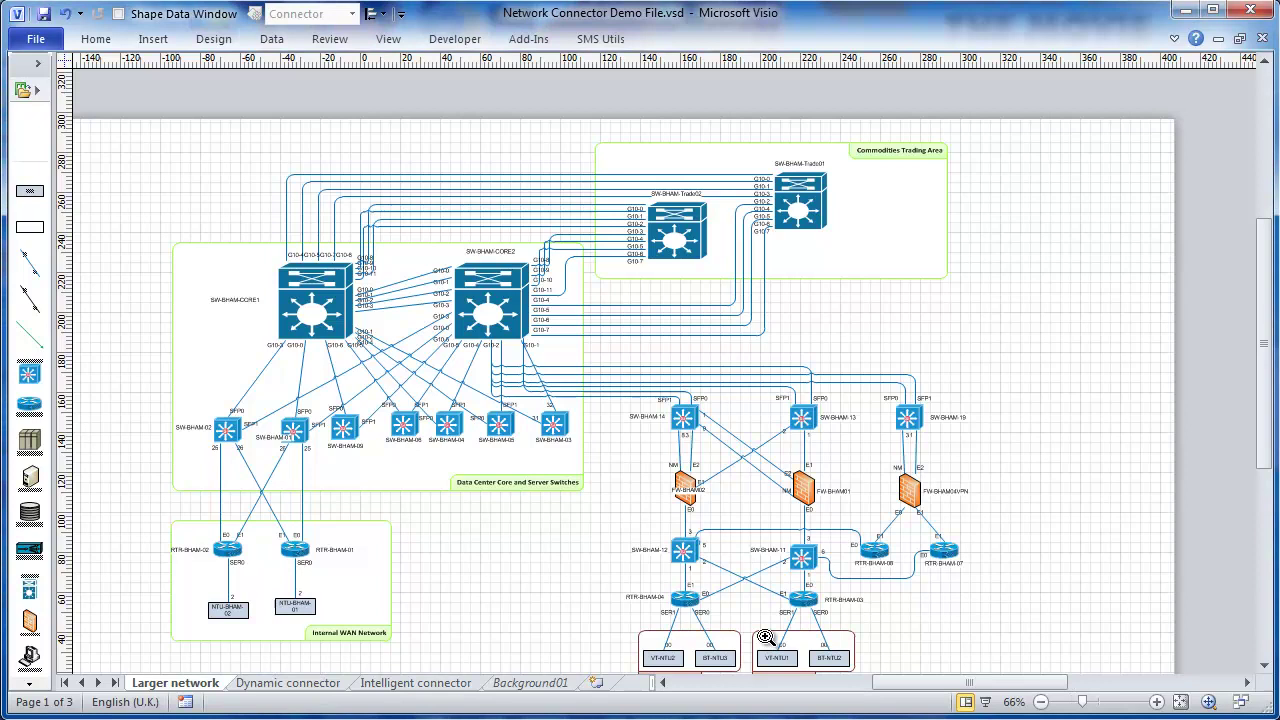
pyautogui.scroll(-1, 765, 637)
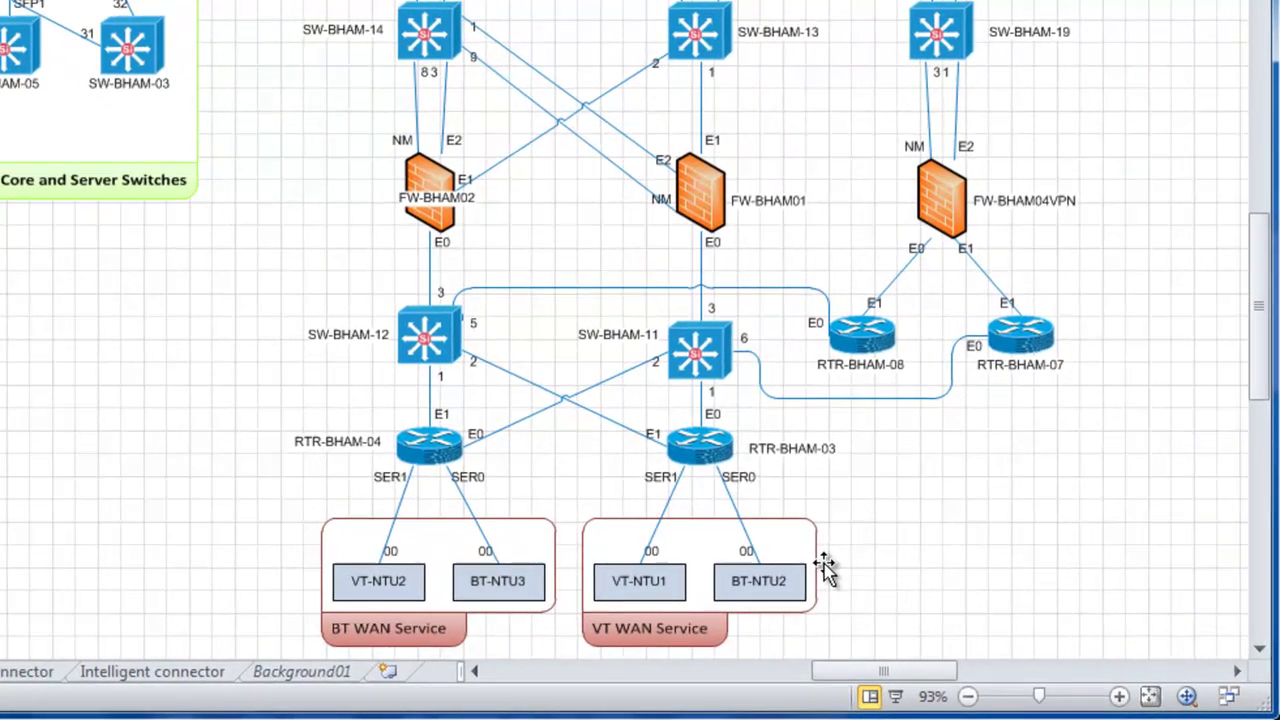
pyautogui.scroll(-1, 825, 568)
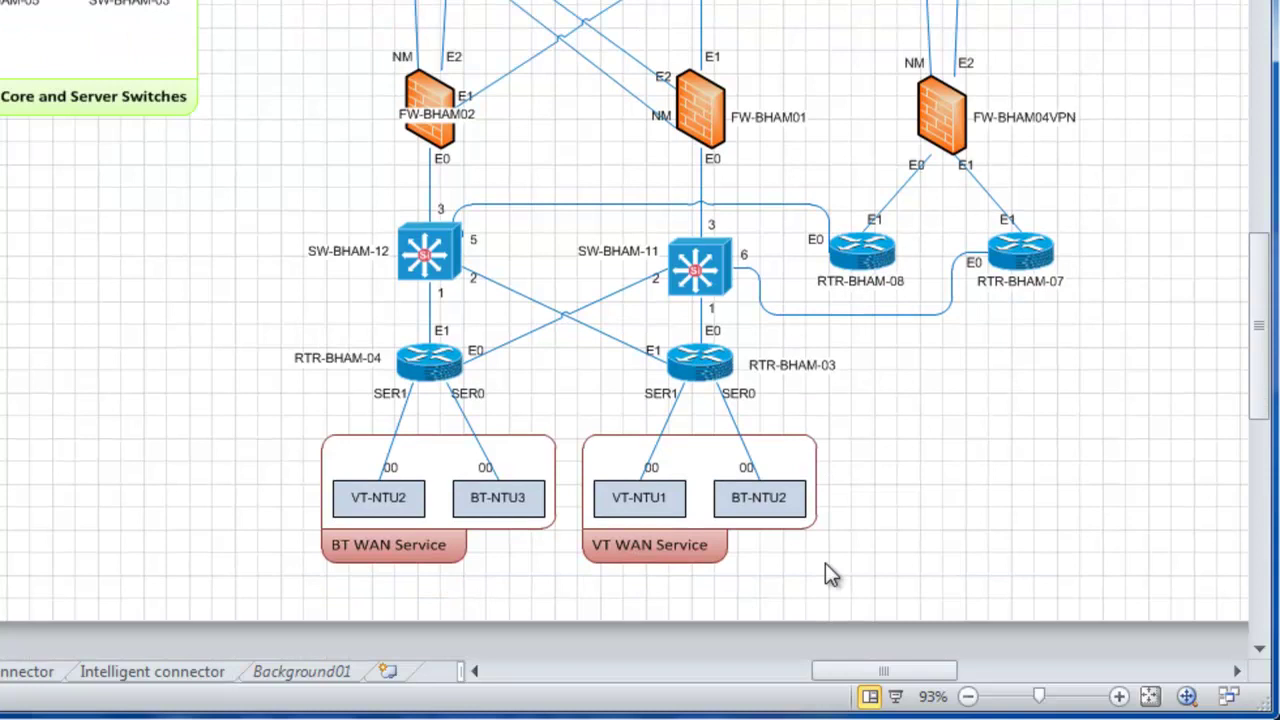
pyautogui.rightClick(855, 313)
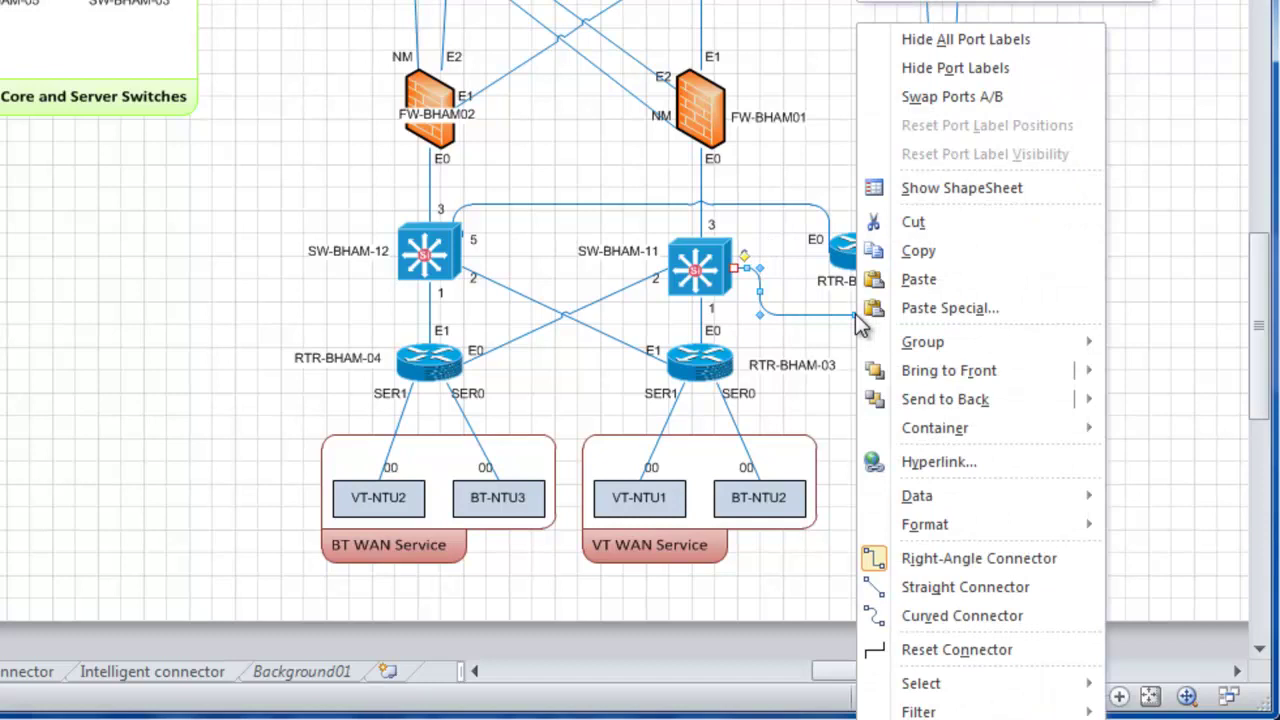
pyautogui.click(940, 39)
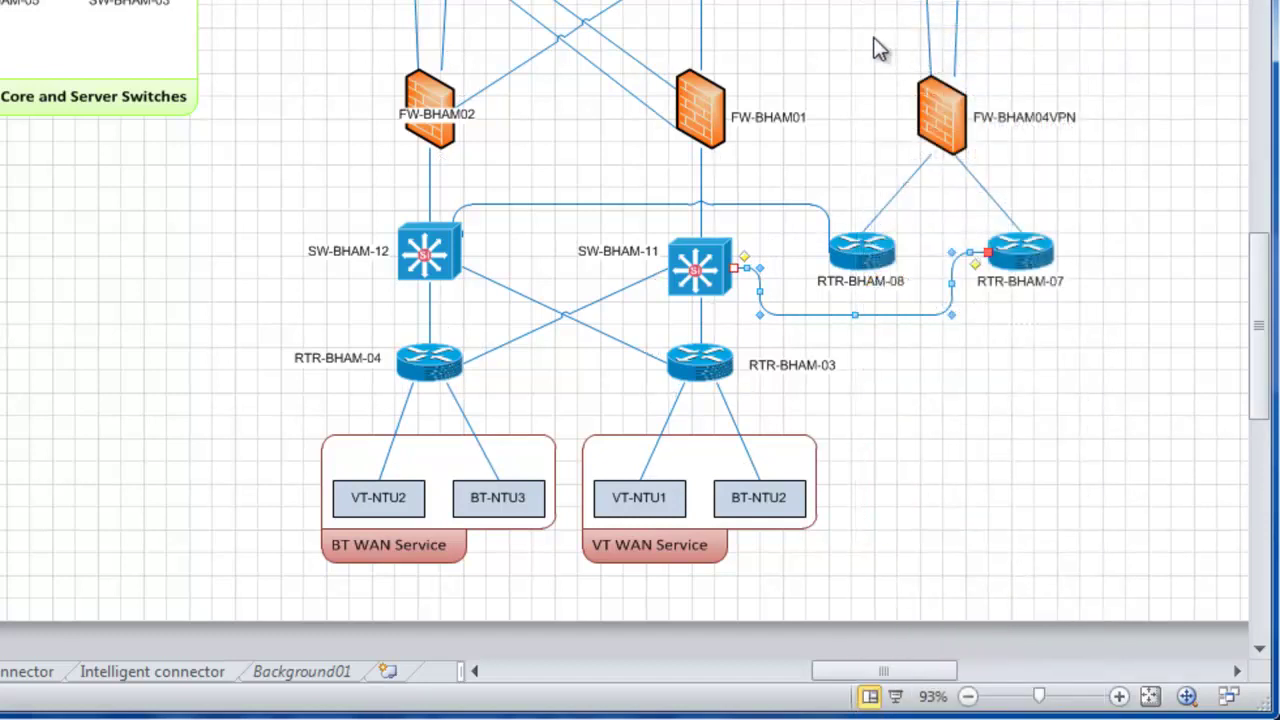
pyautogui.rightClick(894, 313)
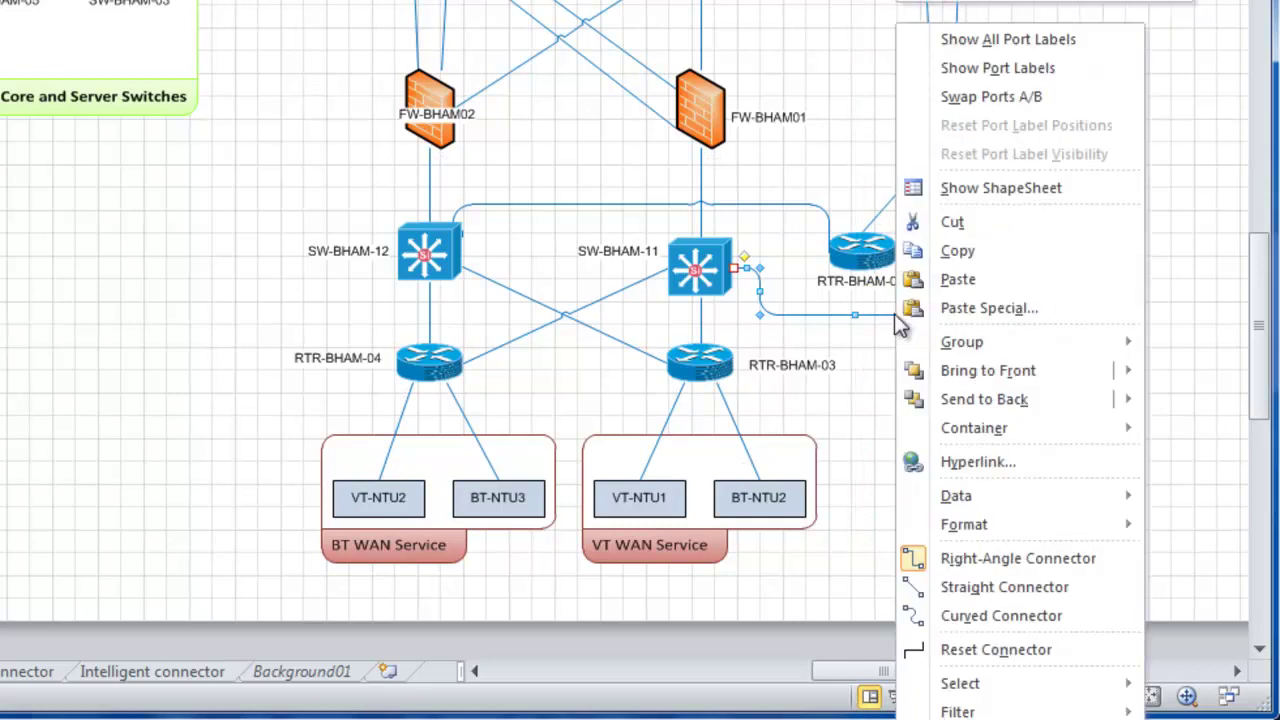
pyautogui.click(967, 45)
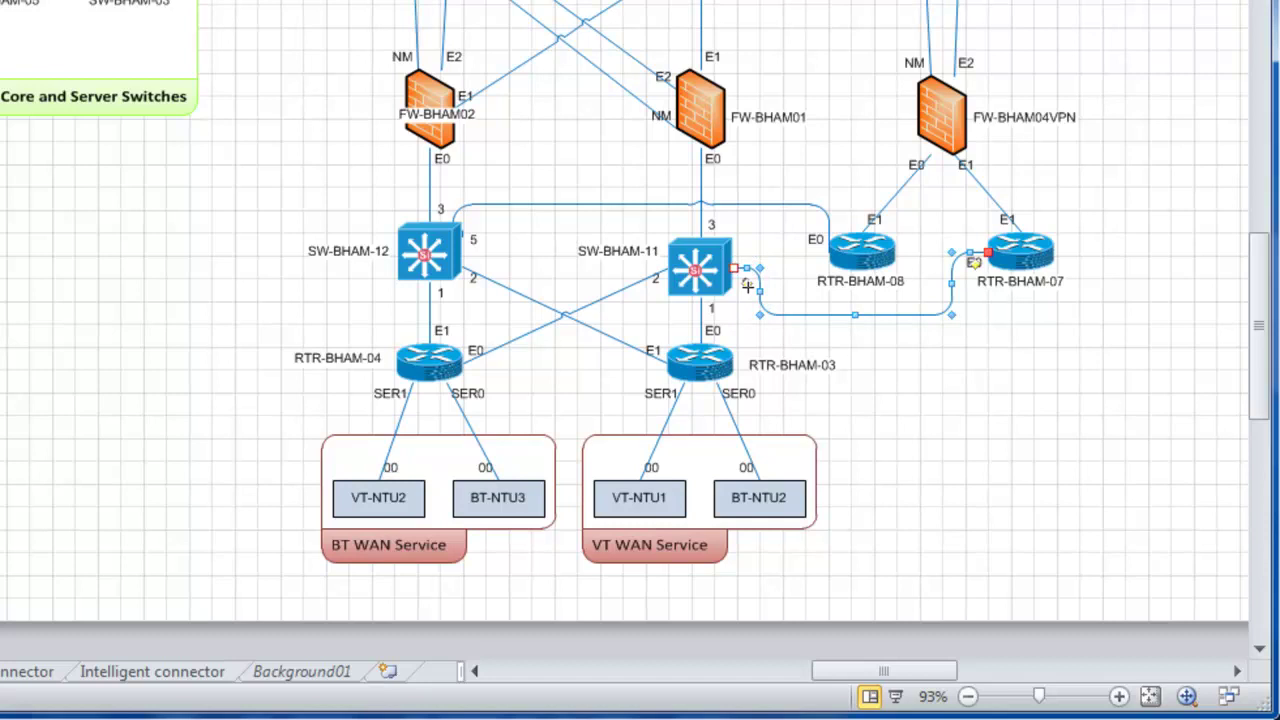
# Step: Move the port 6 label below the connector between SW-BHAM-11 and RTR-BHAM-07, and reset that connector's port label positions
pyautogui.click(826, 352)
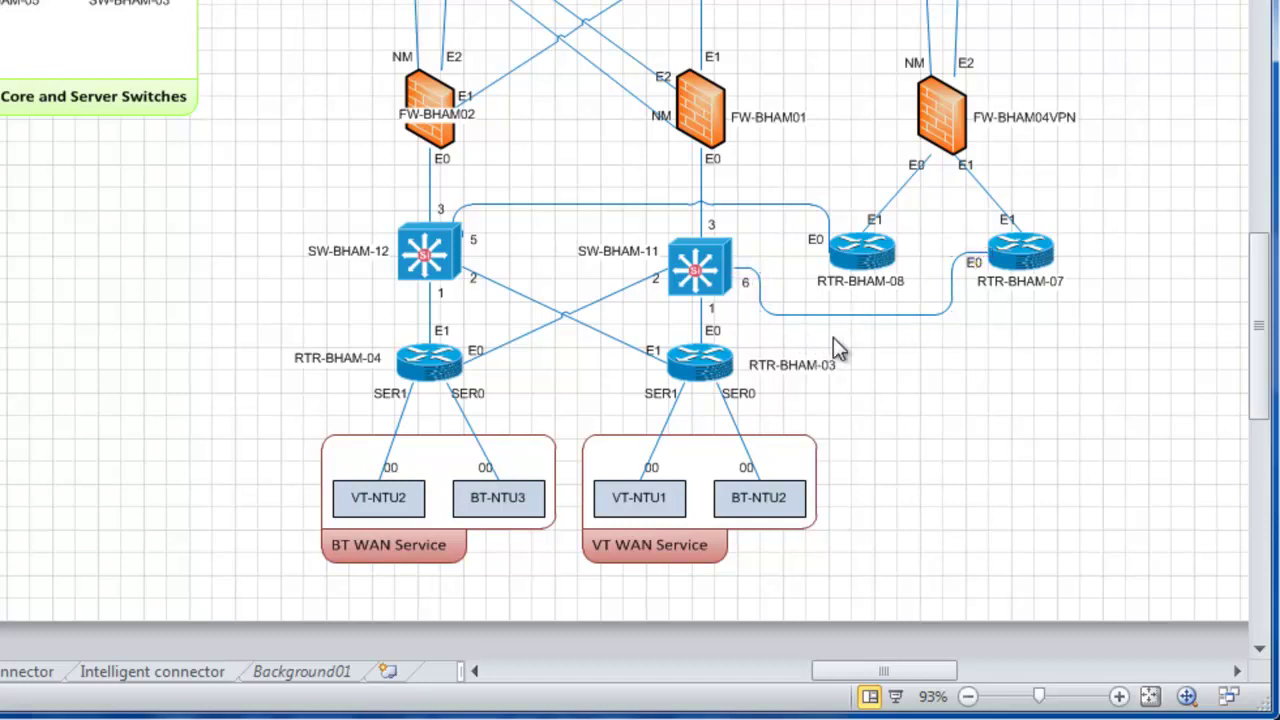
pyautogui.rightClick(817, 318)
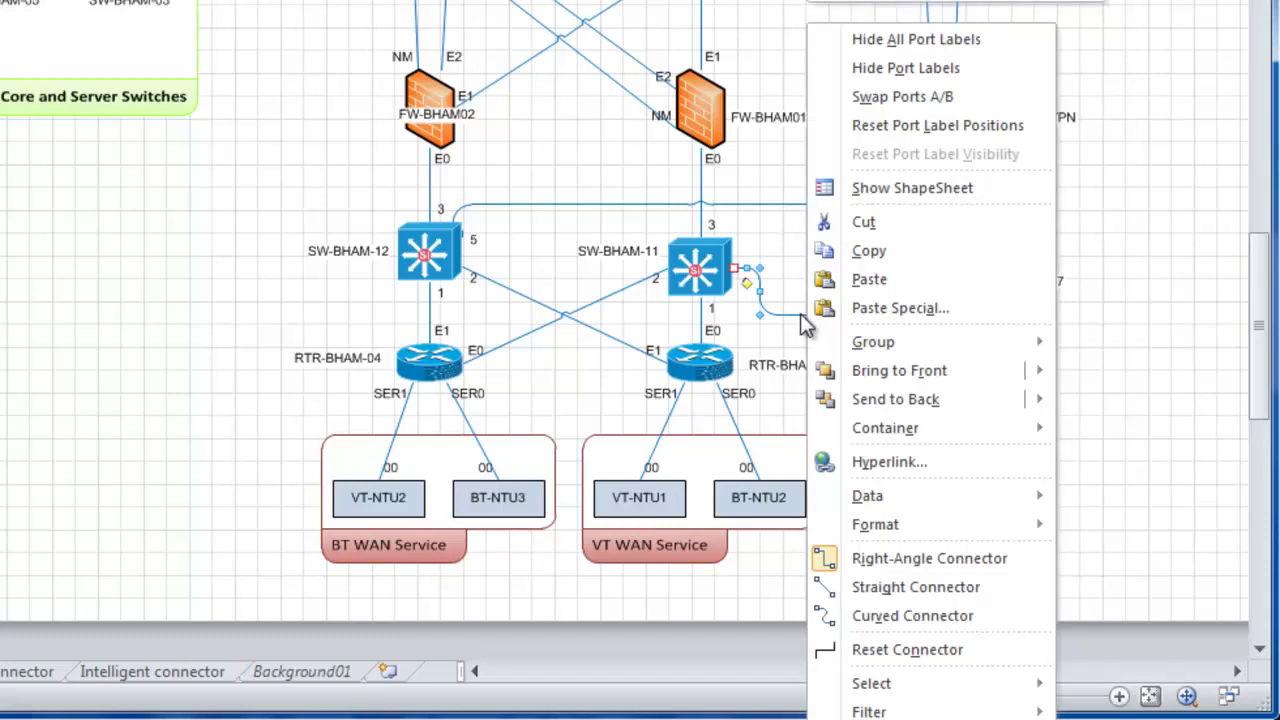
pyautogui.click(910, 124)
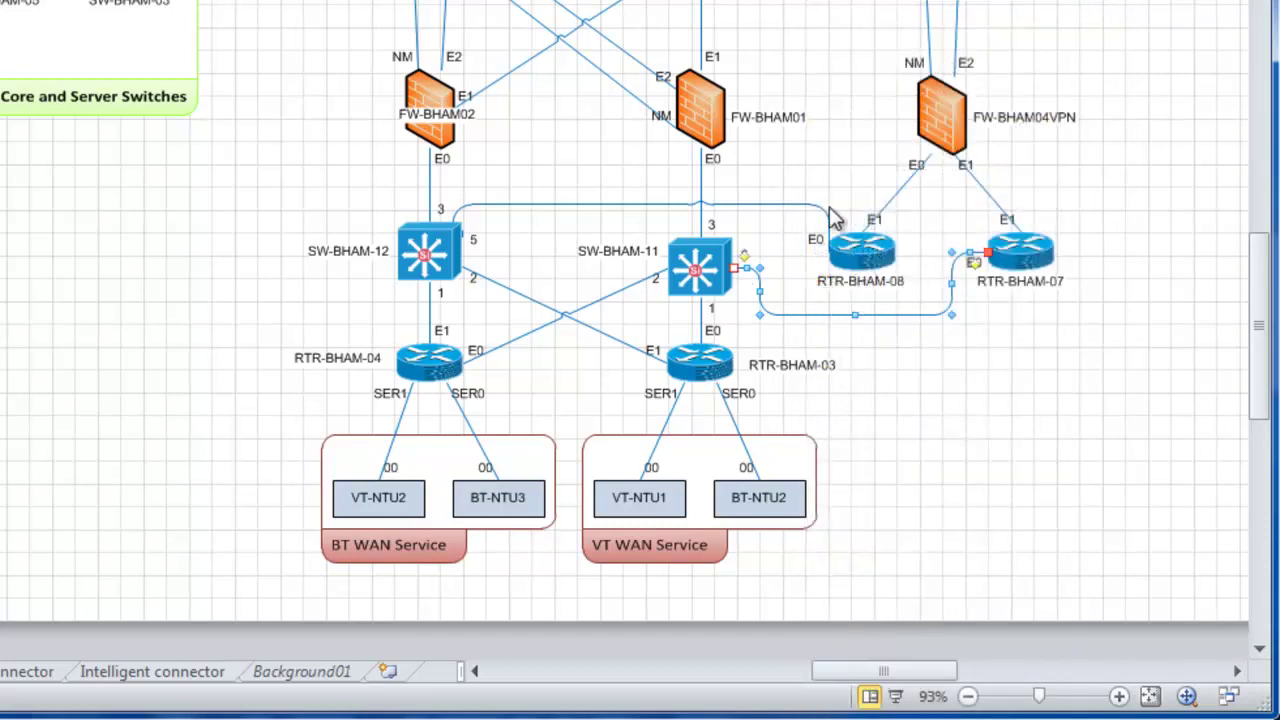
pyautogui.click(787, 284)
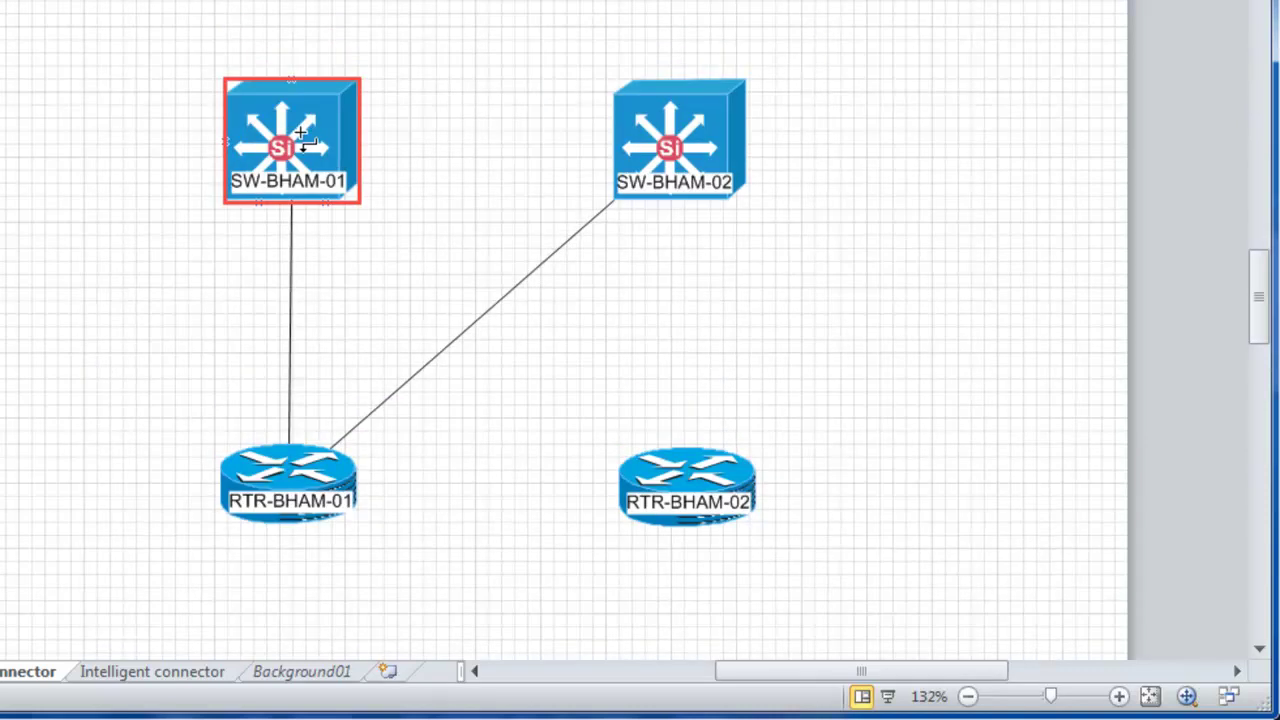
# Step: Connect SW-BHAM-01 and SW-BHAM-02 to RTR-BHAM-02 and change both links to straight connectors
pyautogui.moveTo(298, 130); pyautogui.dragTo(674, 477)
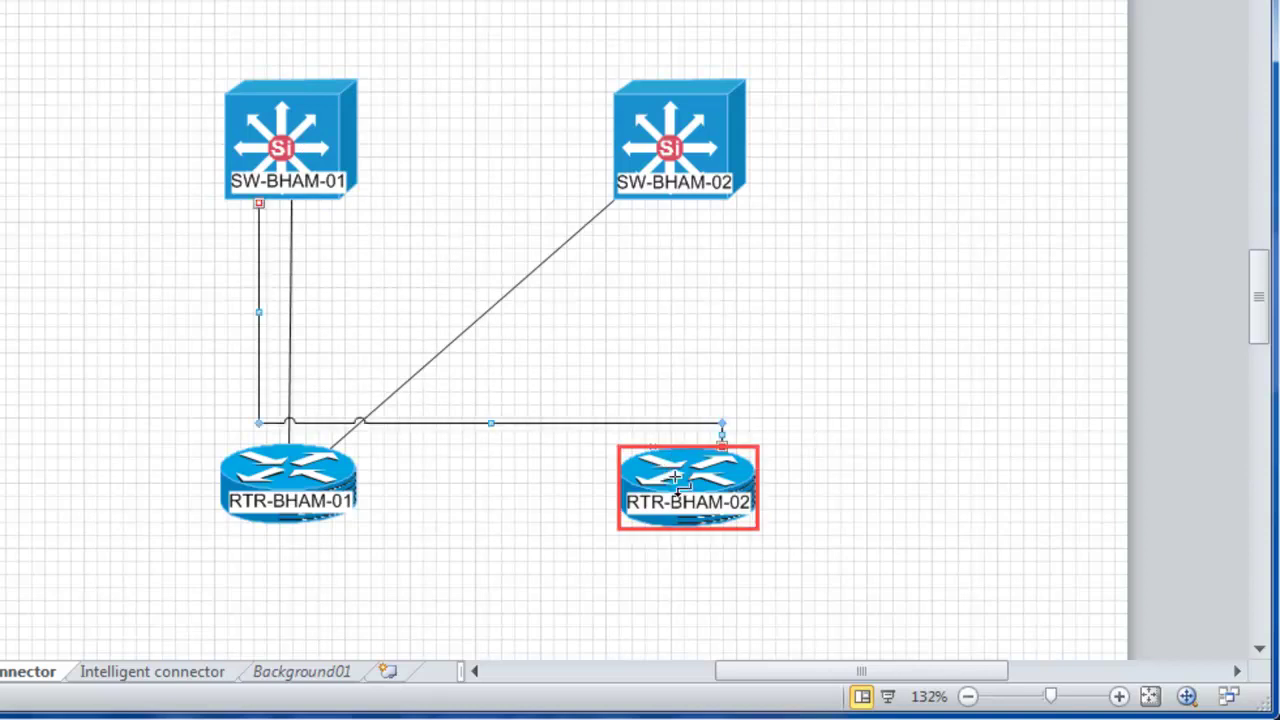
pyautogui.moveTo(705, 160); pyautogui.dragTo(695, 482)
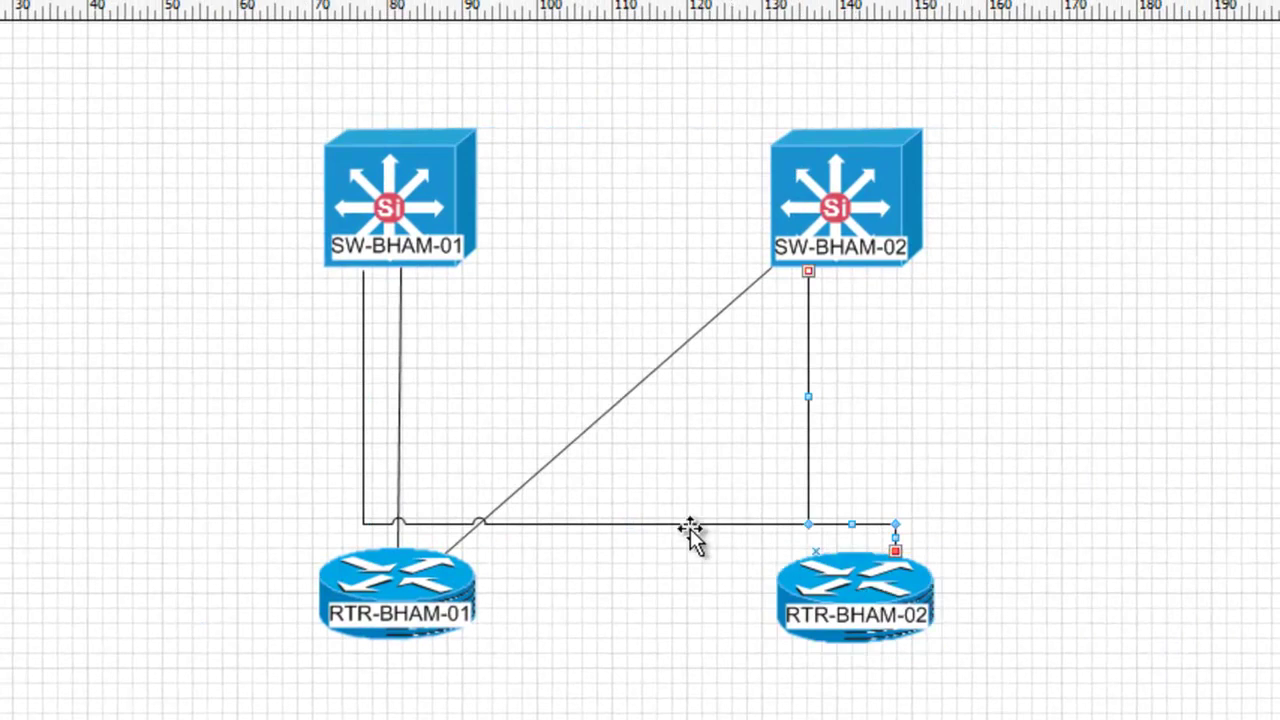
pyautogui.rightClick(690, 529)
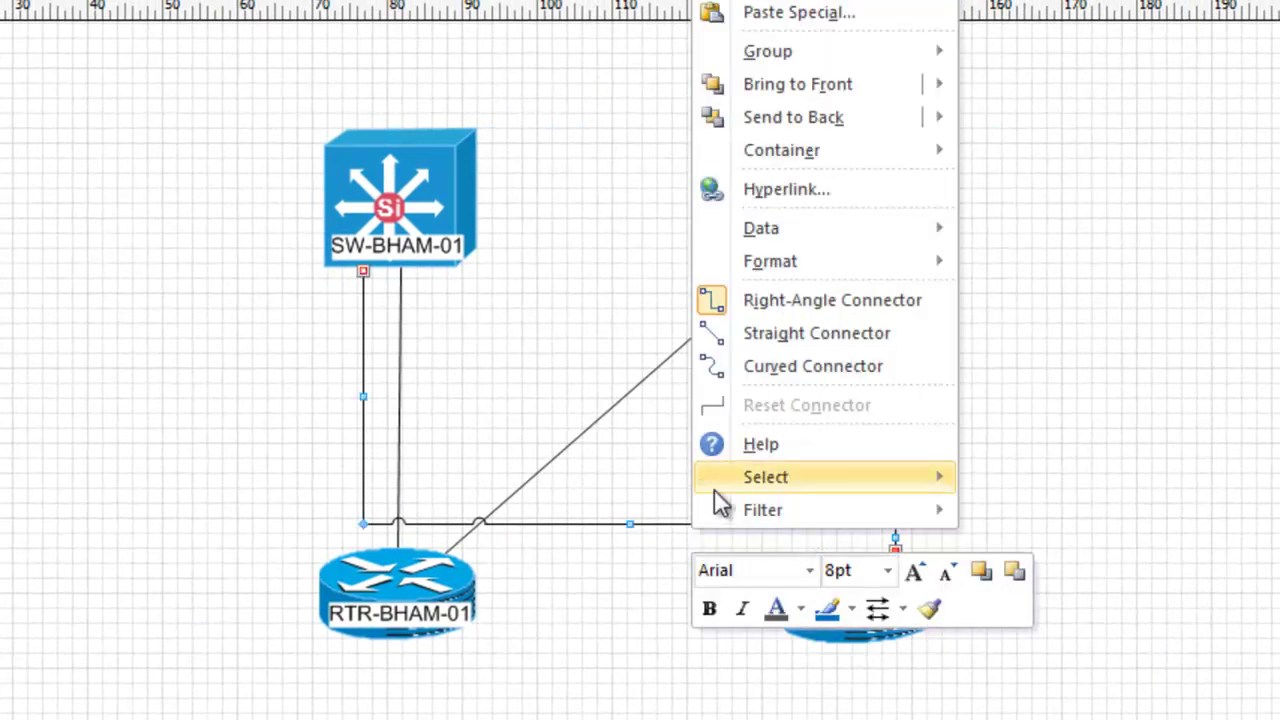
pyautogui.click(762, 340)
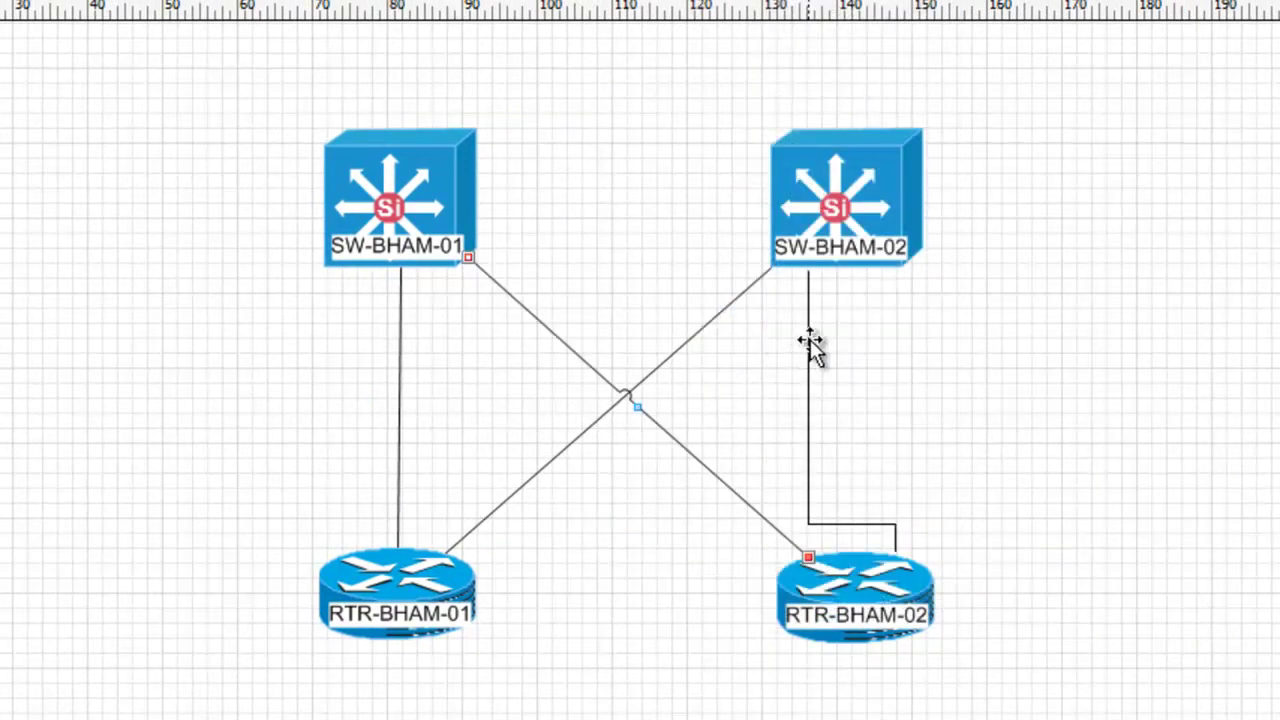
pyautogui.rightClick(810, 342)
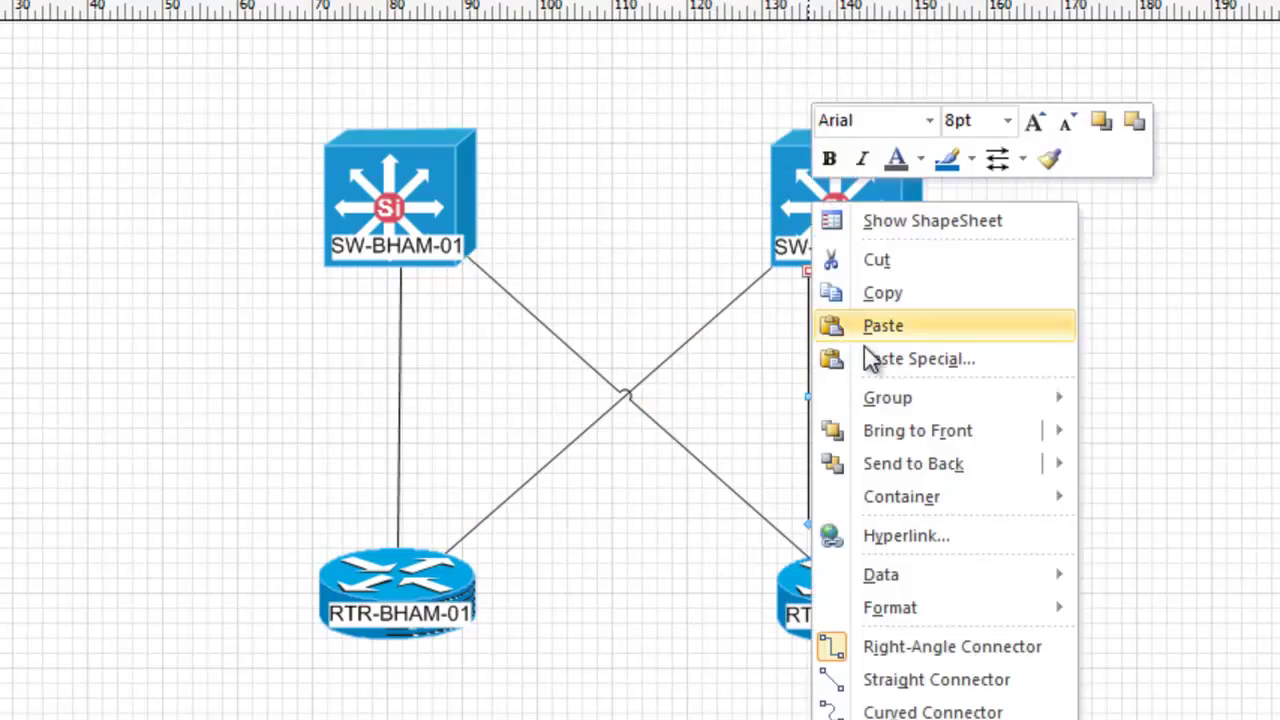
pyautogui.click(952, 679)
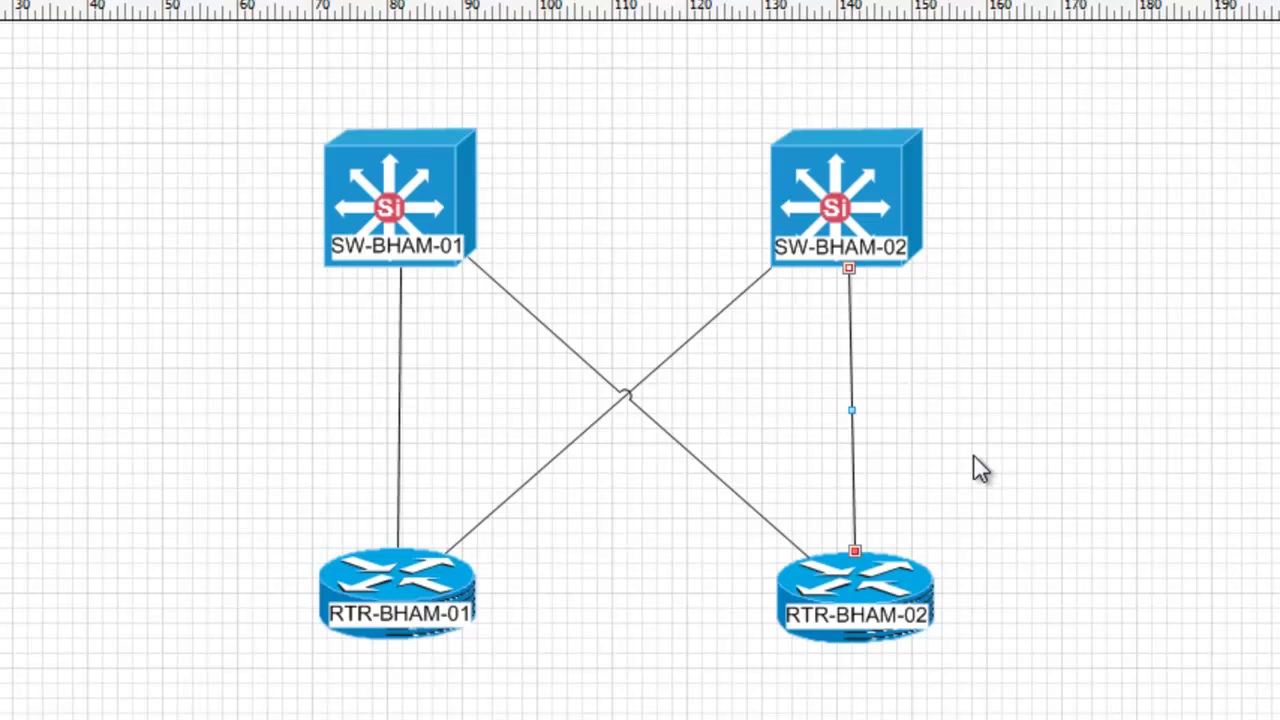
# Step: Label the connector between SW-BHAM-01 and RTR-BHAM-01 with P27 and P2 on two lines
pyautogui.click(399, 391)
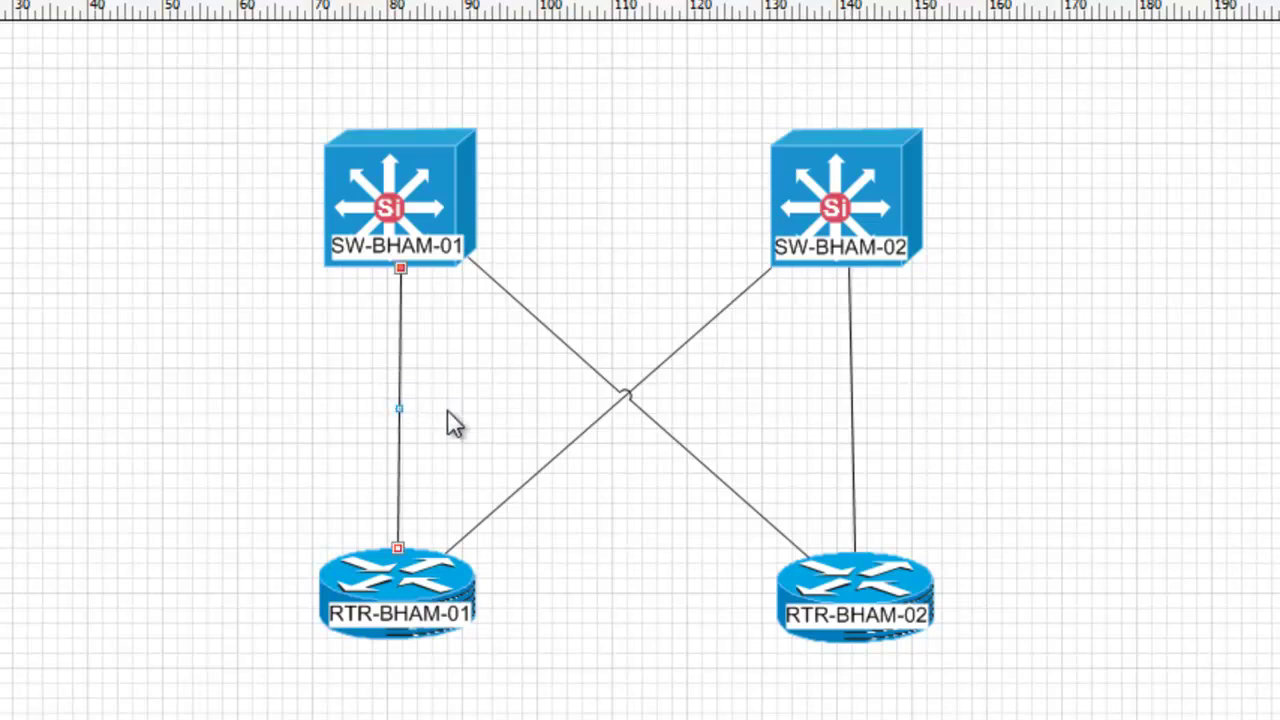
pyautogui.write('P27')
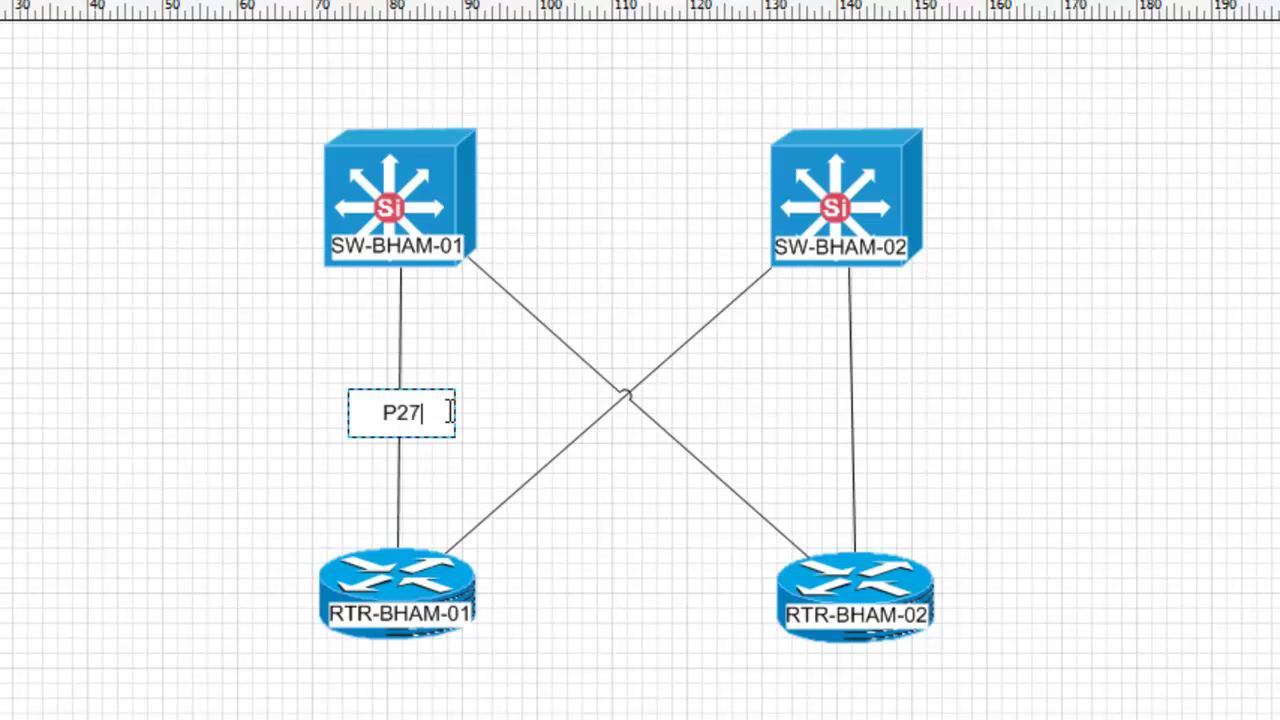
pyautogui.press('Return')
pyautogui.write('P2')
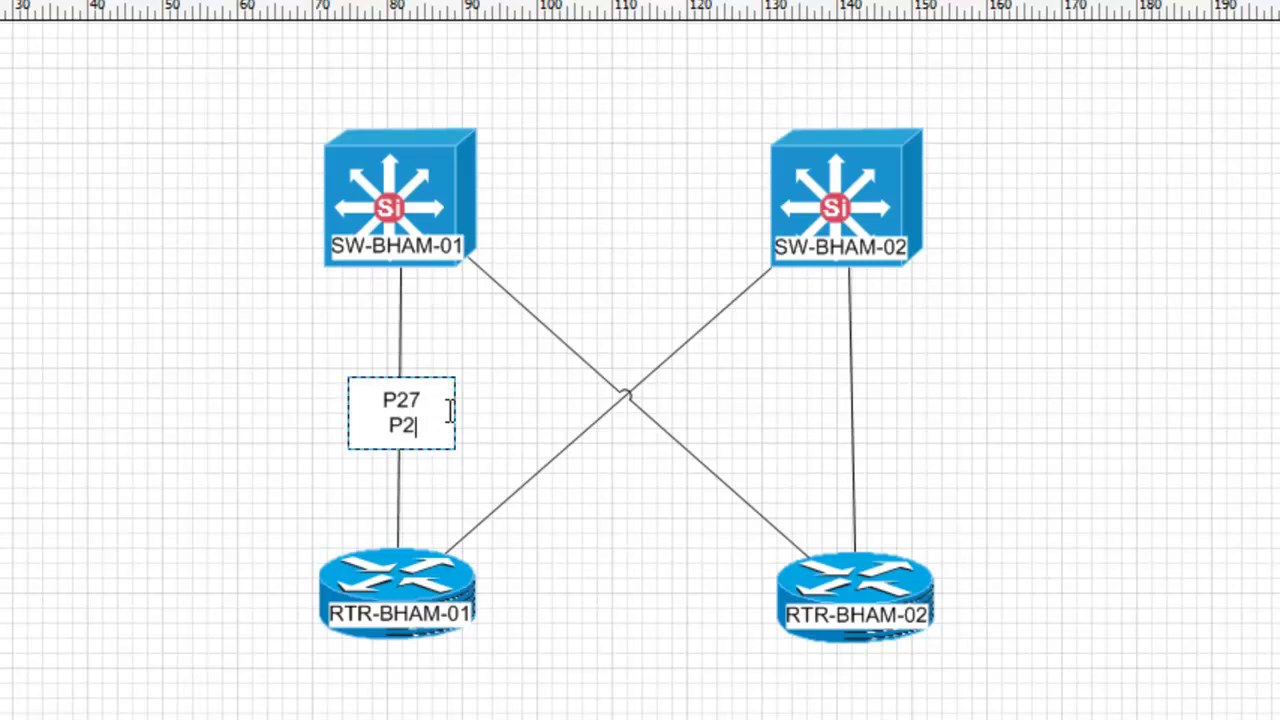
pyautogui.click(478, 386)
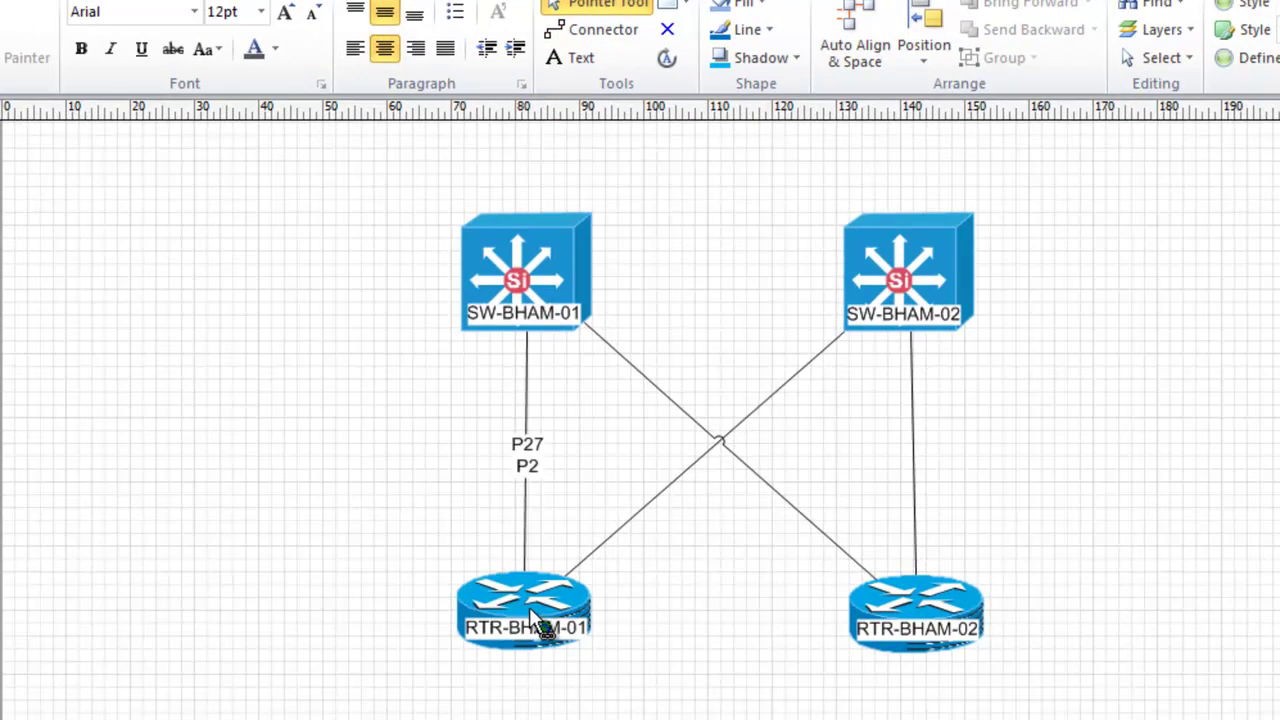
# Step: Move RTR-BHAM-01 to the left of SW-BHAM-01, and undo both the move and the connector's text label
pyautogui.moveTo(525, 604); pyautogui.dragTo(195, 306)
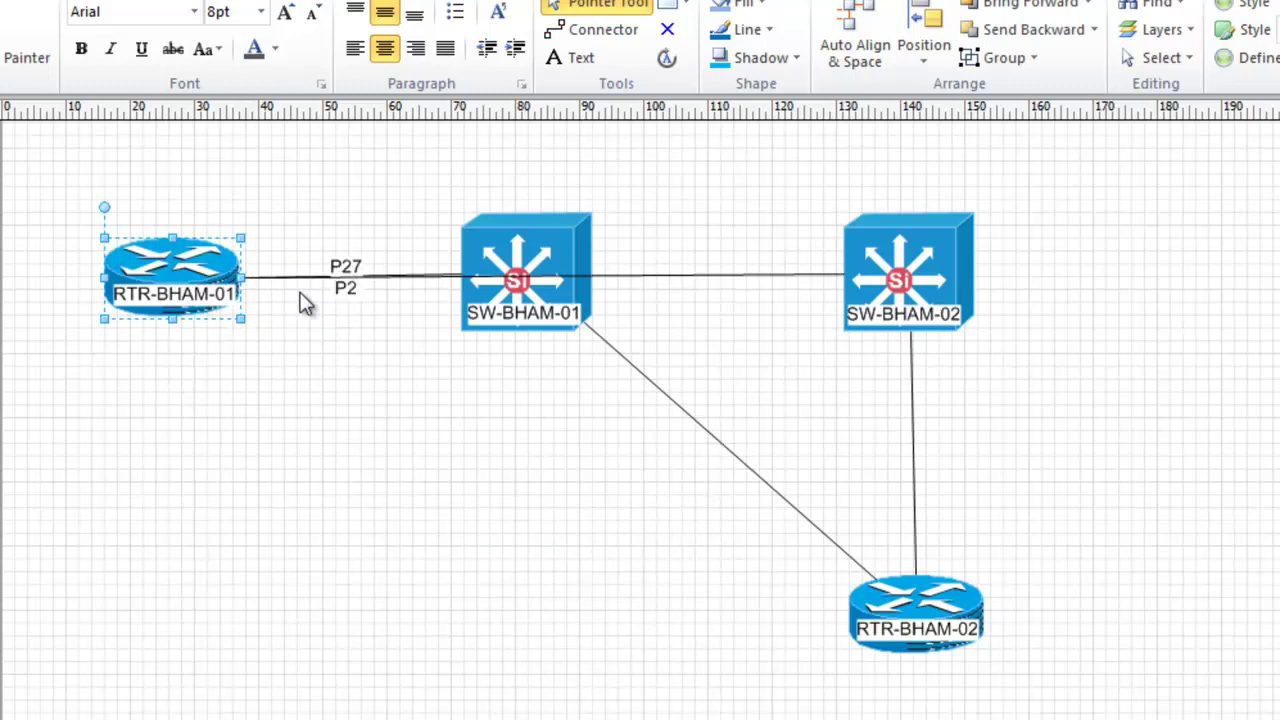
pyautogui.hotkey('ctrl', 'z')
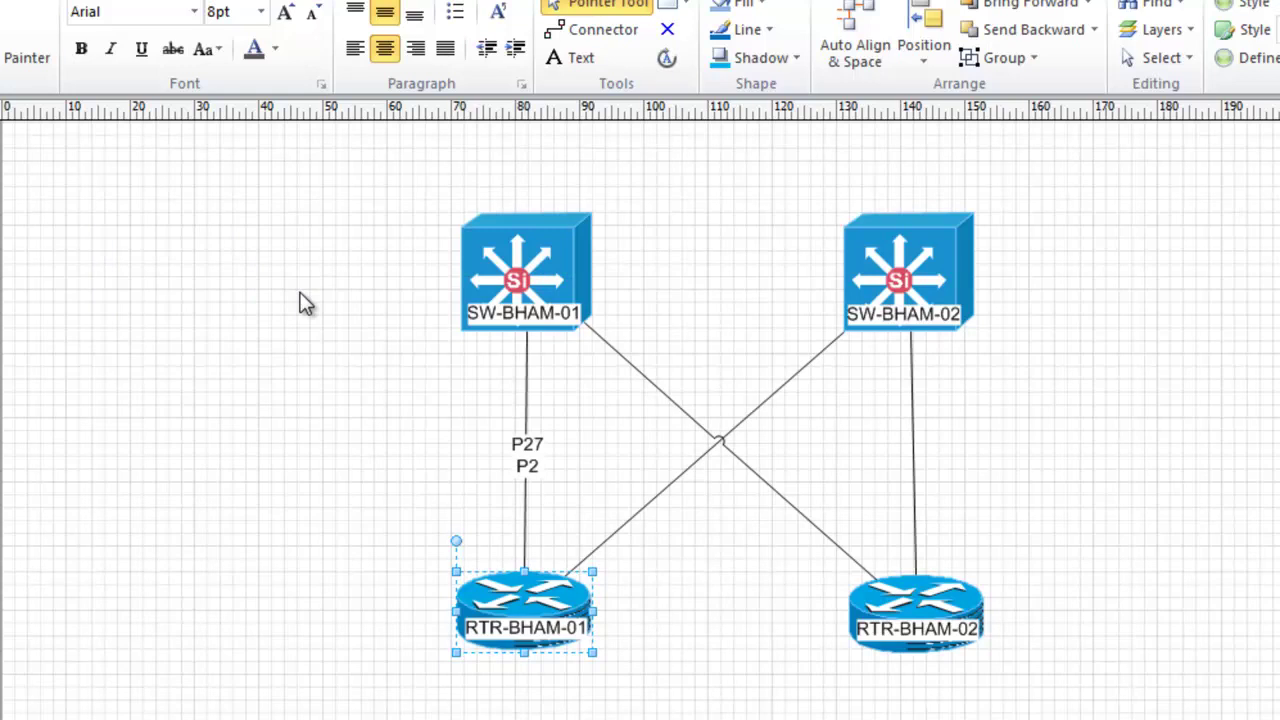
pyautogui.hotkey('ctrl', 'z')
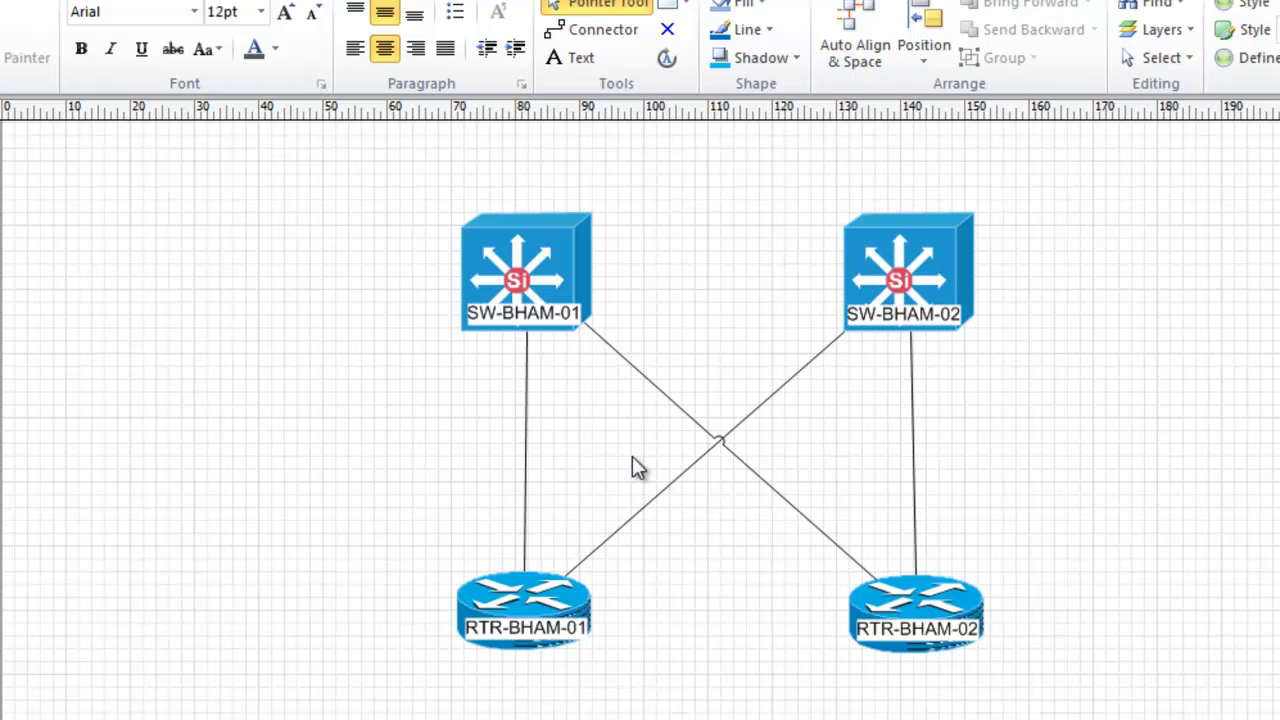
# Step: Add separate text labels: 27 below SW-BHAM-01, 2 above RTR-BHAM-01 and 3 beside RTR-BHAM-01
pyautogui.click(574, 58)
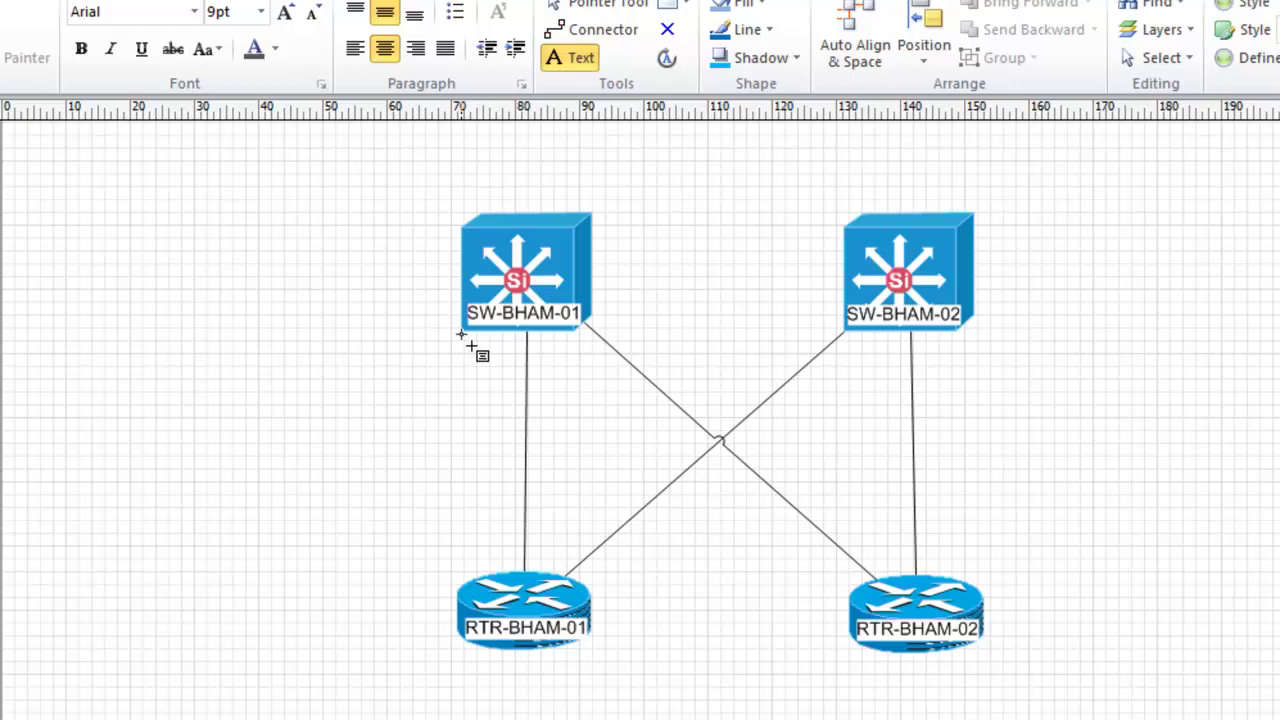
pyautogui.moveTo(460, 330); pyautogui.dragTo(516, 372)
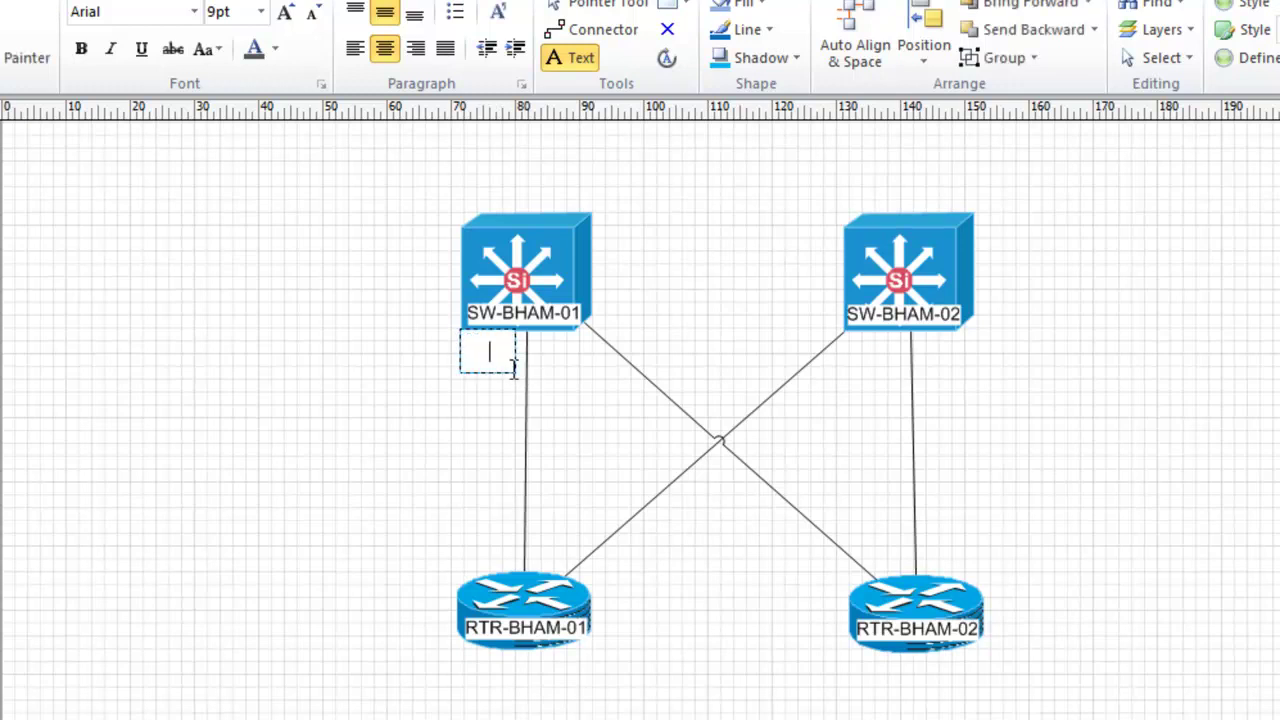
pyautogui.write('27')
pyautogui.moveTo(476, 546); pyautogui.dragTo(631, 600)
pyautogui.write('2')
pyautogui.write('3')
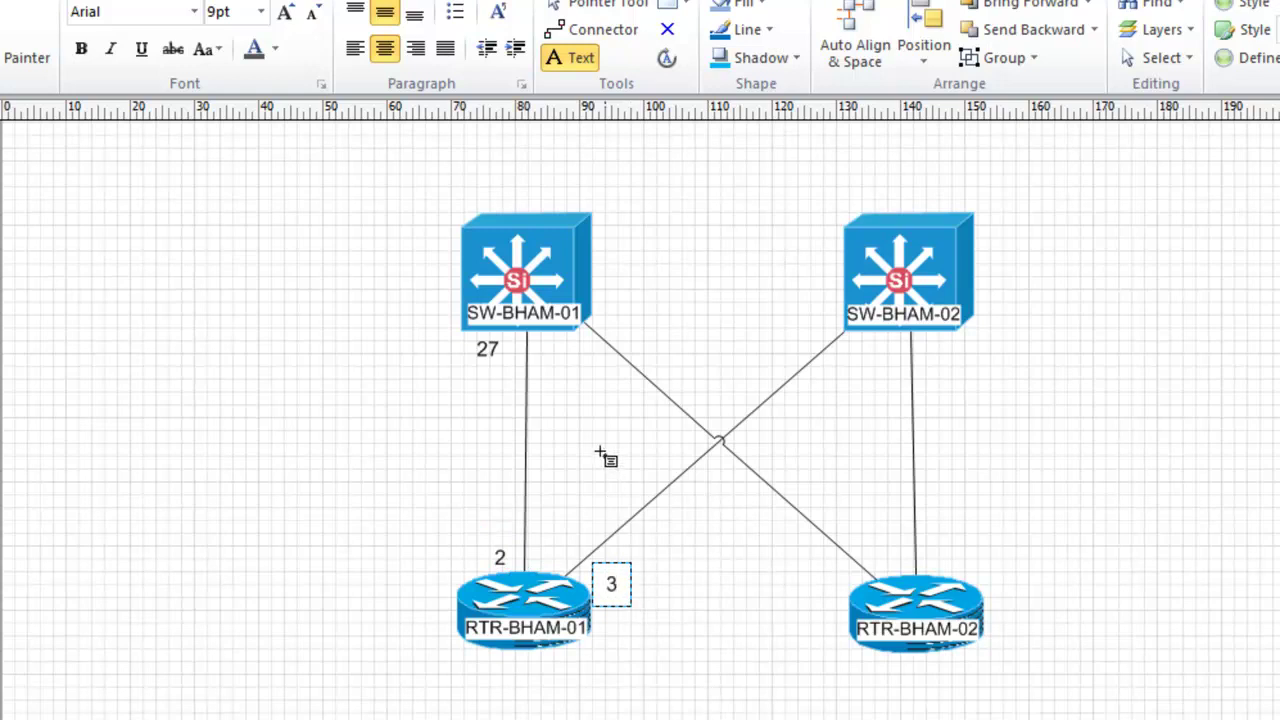
pyautogui.hotkey('ctrl', '1')
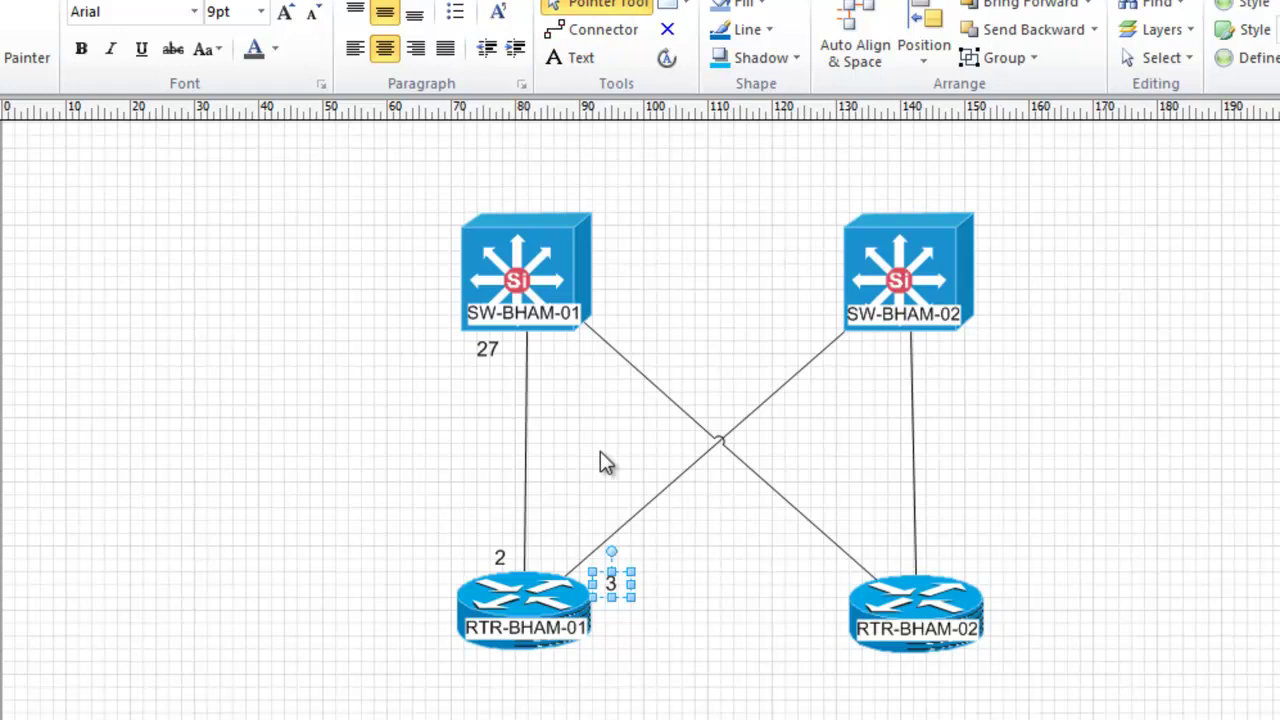
pyautogui.click(600, 452)
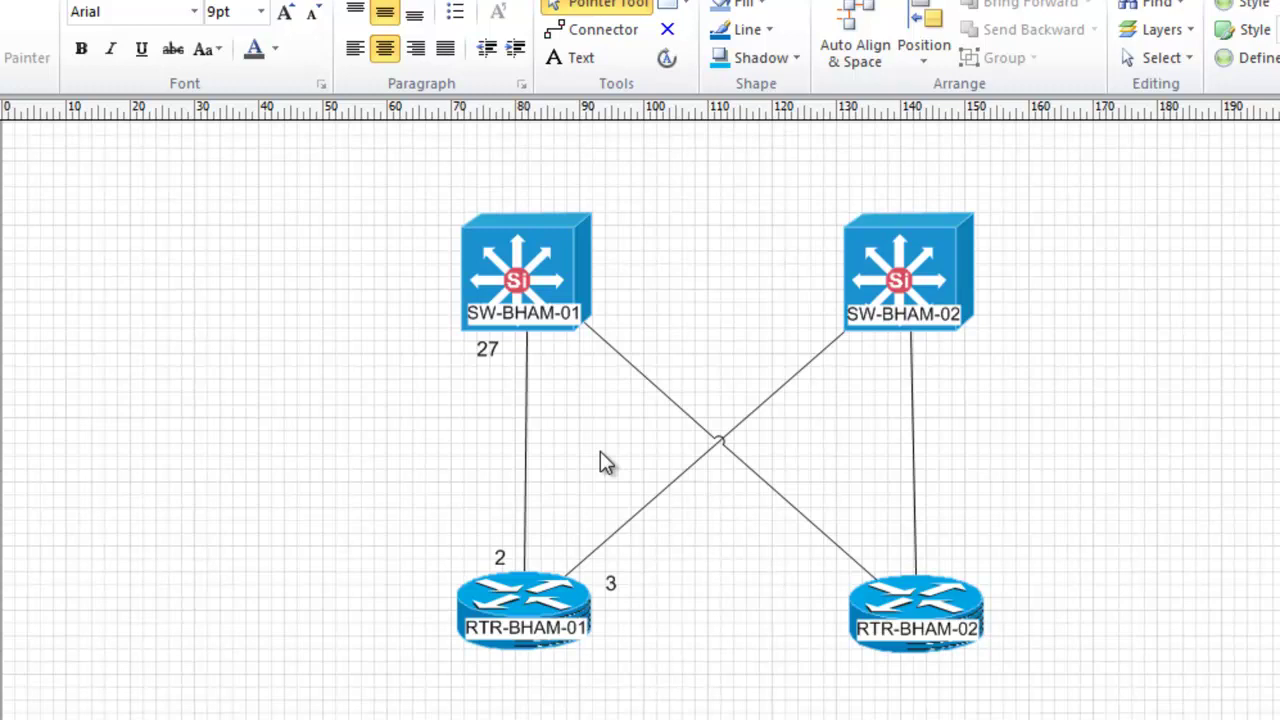
# Step: Try moving RTR-BHAM-01 to the left without its text labels, and undo the move
pyautogui.moveTo(510, 602); pyautogui.dragTo(292, 575)
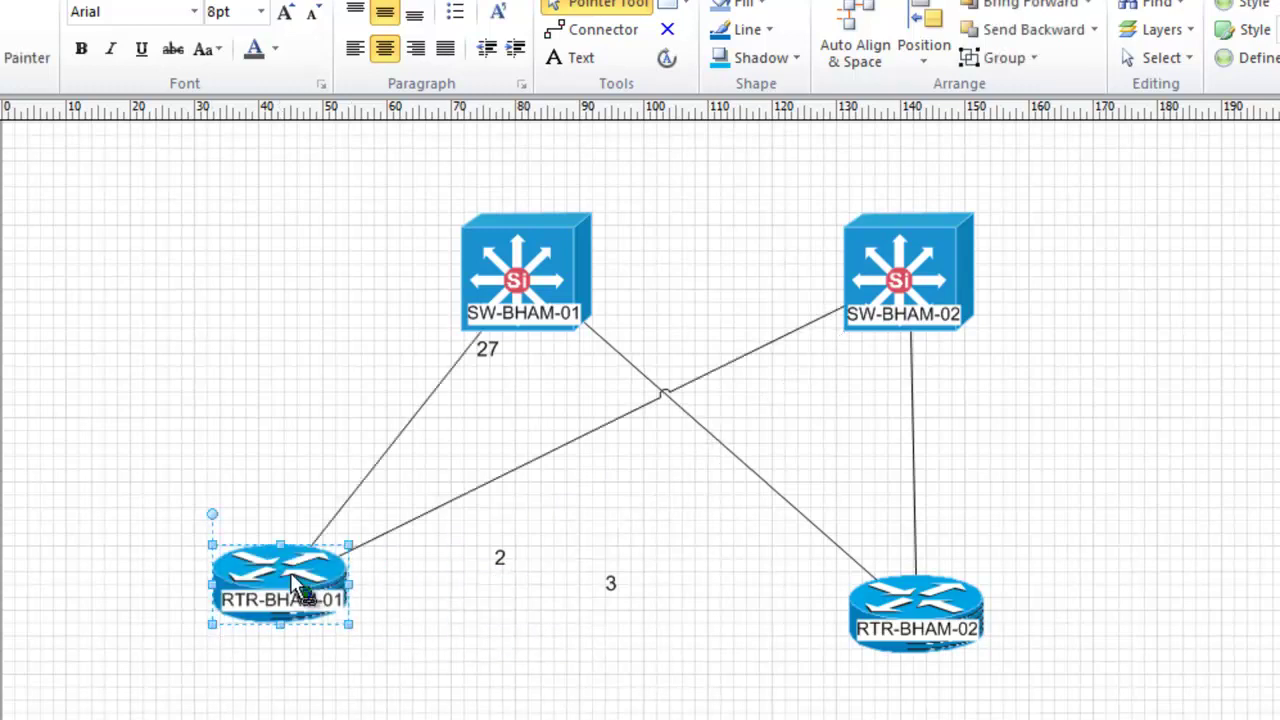
pyautogui.hotkey('ctrl', 'z')
pyautogui.click(620, 664)
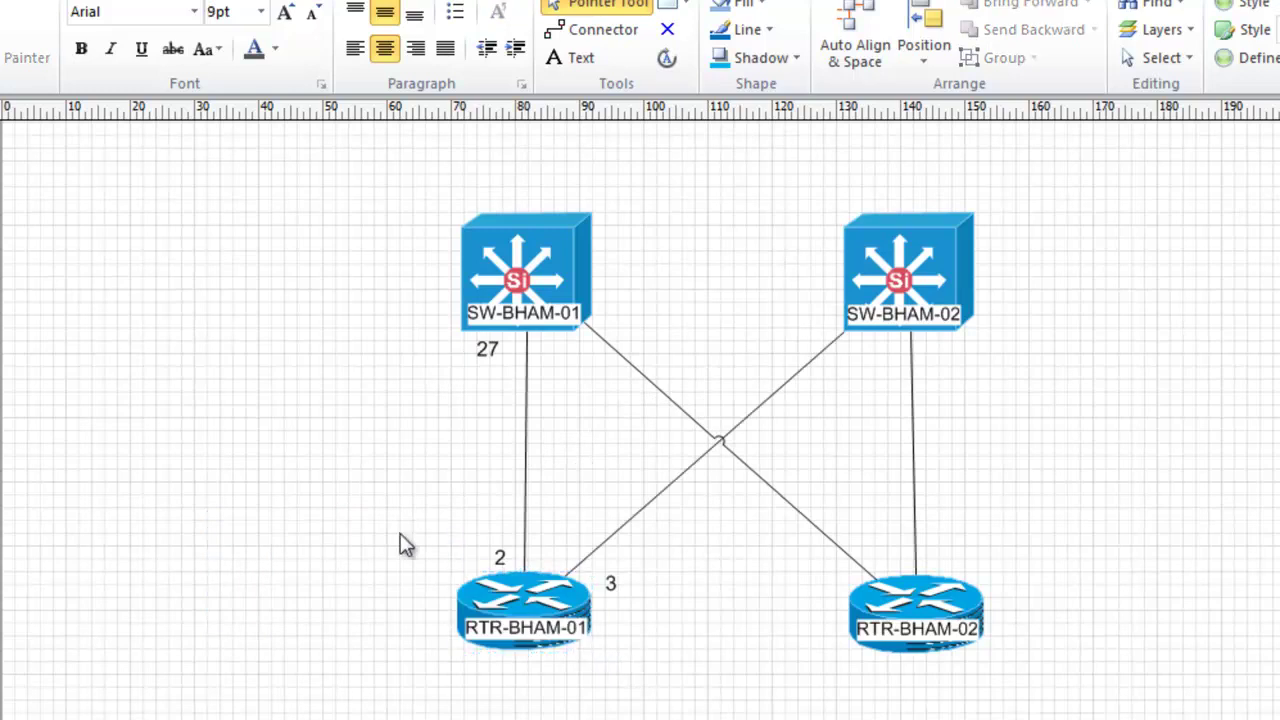
# Step: Select RTR-BHAM-01 together with its labels 2 and 3 and move them as one selection across the page
pyautogui.moveTo(365, 518); pyautogui.dragTo(722, 703)
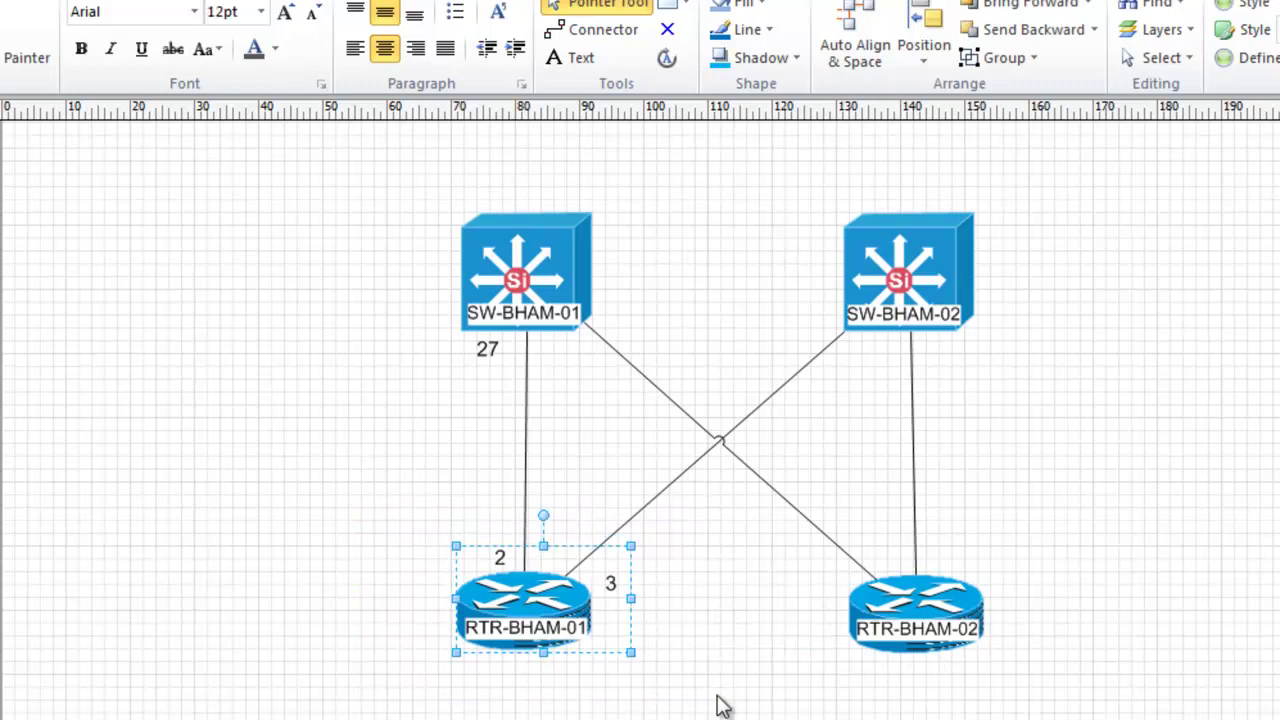
pyautogui.moveTo(566, 622); pyautogui.dragTo(368, 580)
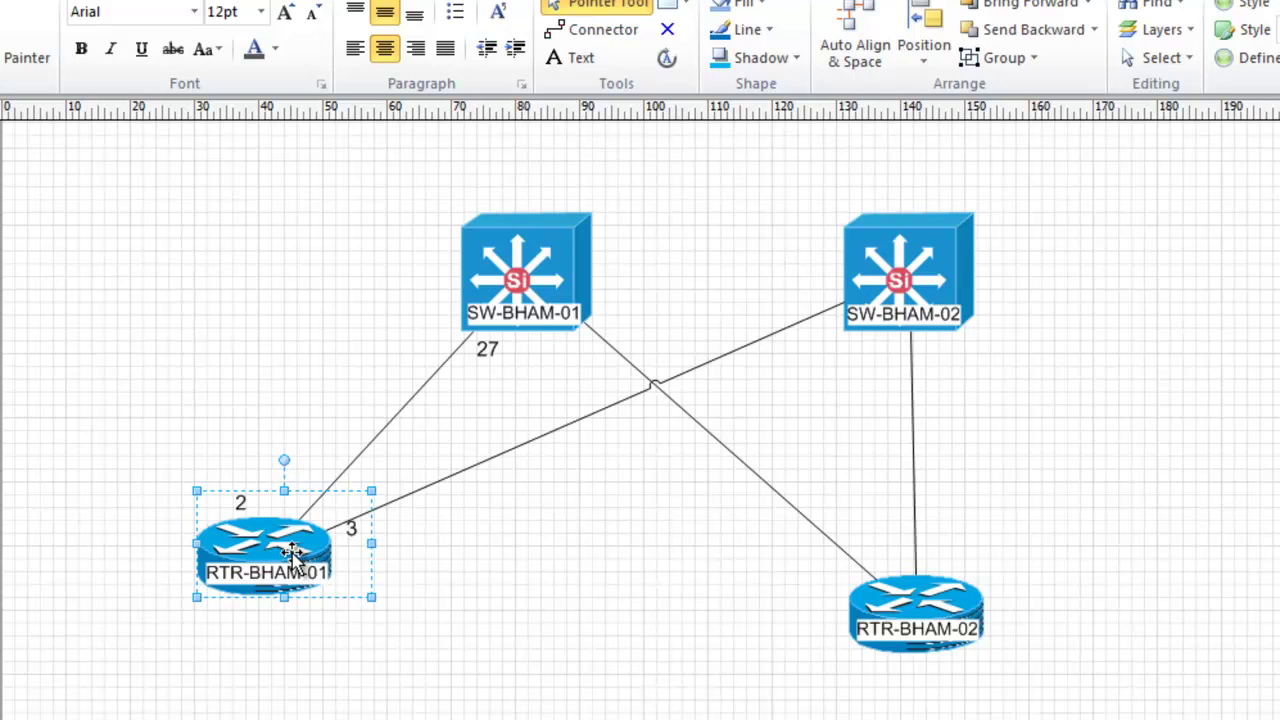
pyautogui.moveTo(294, 551); pyautogui.dragTo(1160, 515)
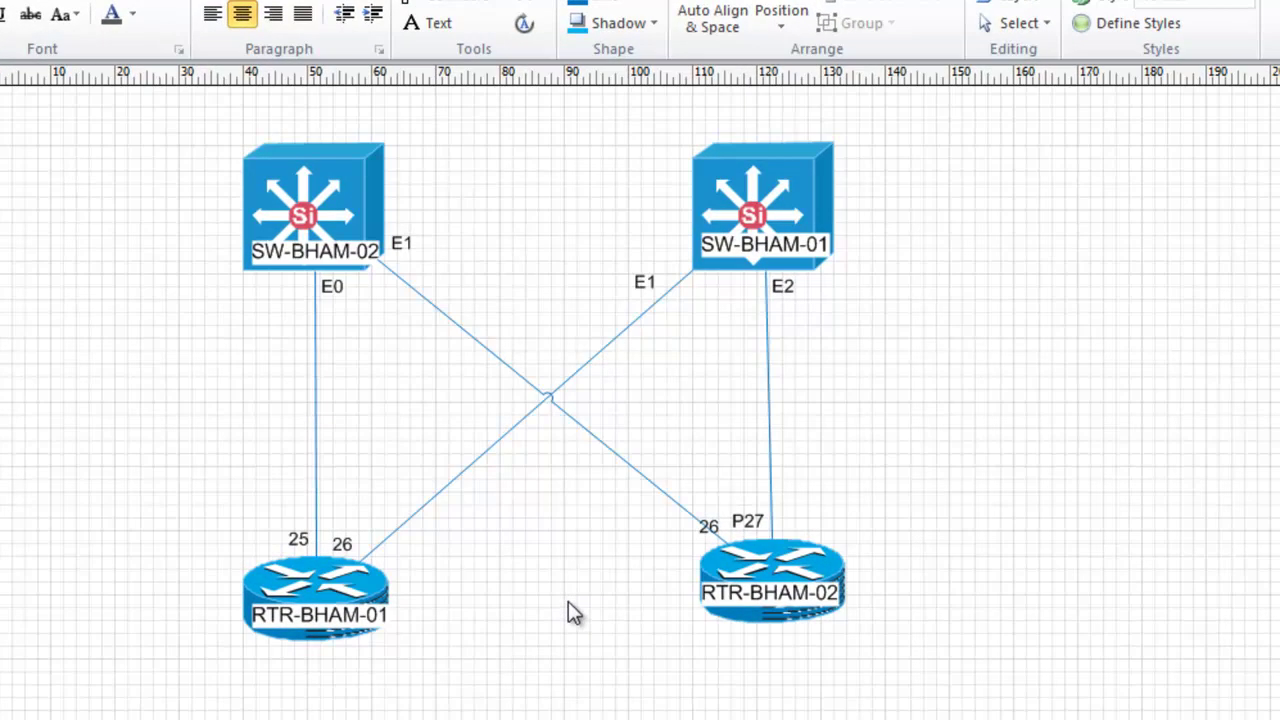
# Step: On the intelligent connector page, move SW-BHAM-01 down and to the right, above and beyond RTR-BHAM-02
pyautogui.moveTo(760, 235); pyautogui.dragTo(1108, 458)
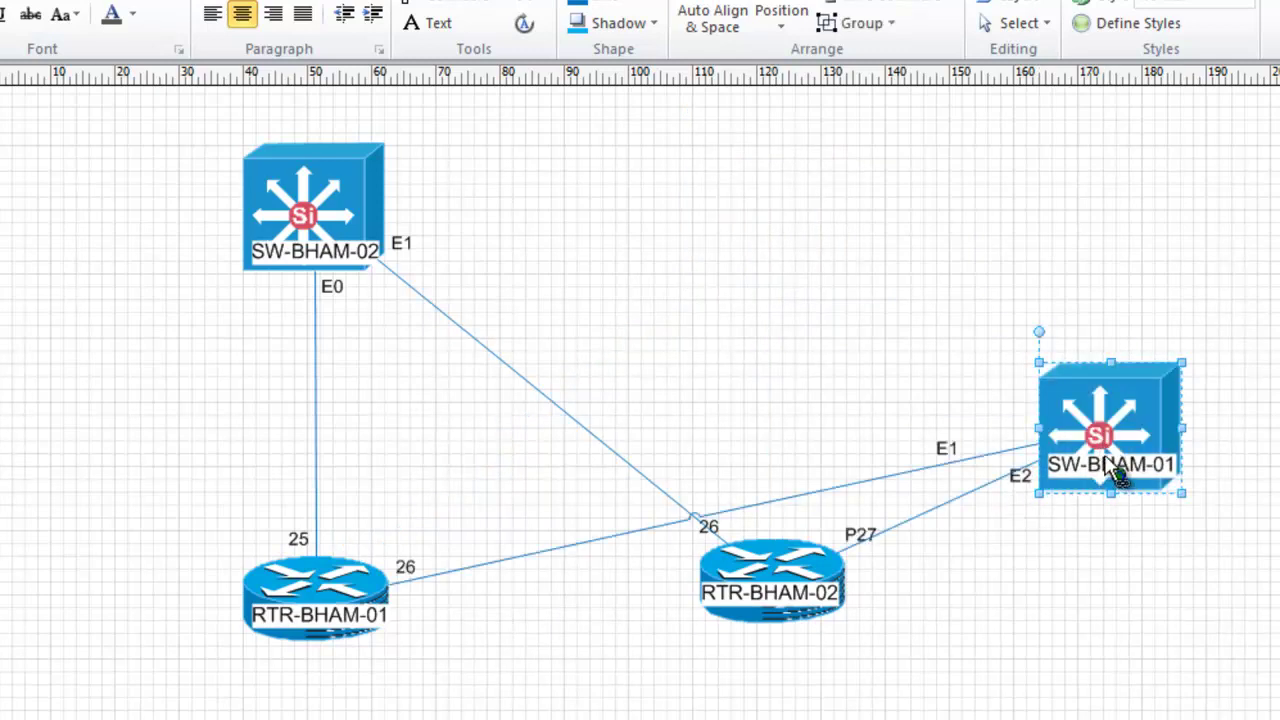
# Step: Try moving RTR-BHAM-02 up the page, well above its current place between the two lower connectors
pyautogui.moveTo(788, 570); pyautogui.dragTo(766, 200)
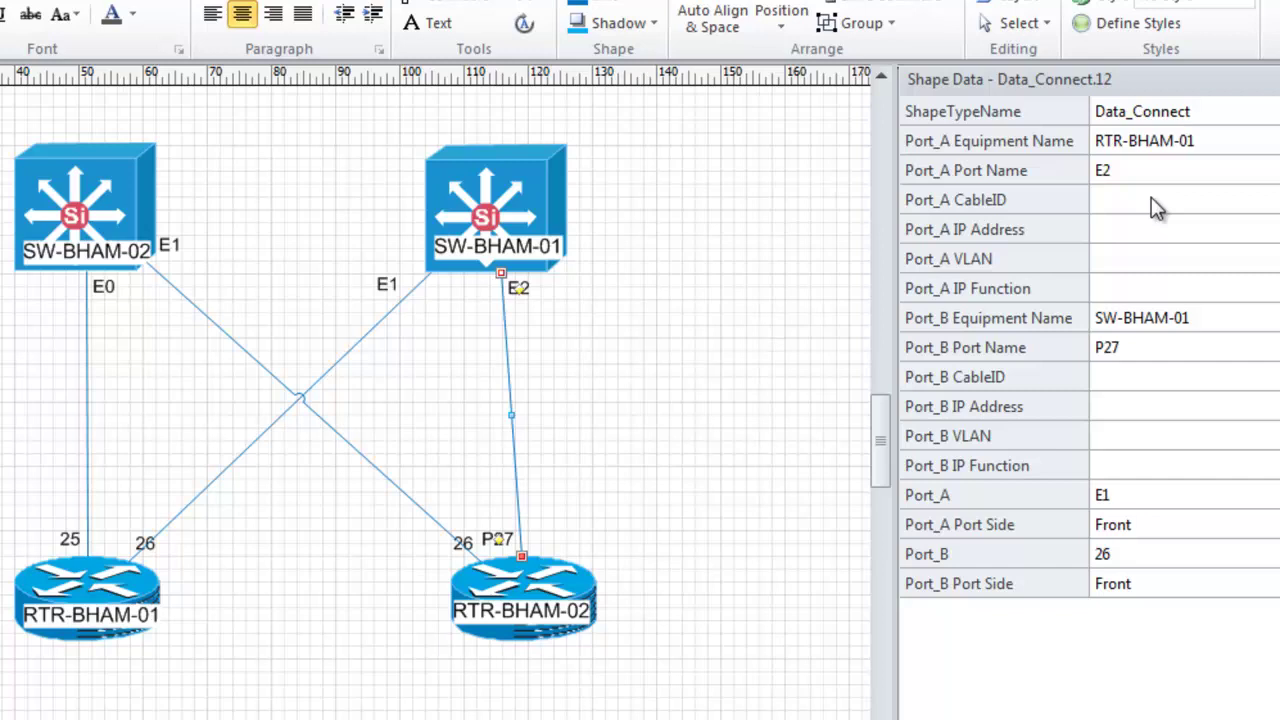
# Step: Set the Port_A Port Name to E33 on the connector between SW-BHAM-01 and RTR-BHAM-02
pyautogui.click(1137, 171)
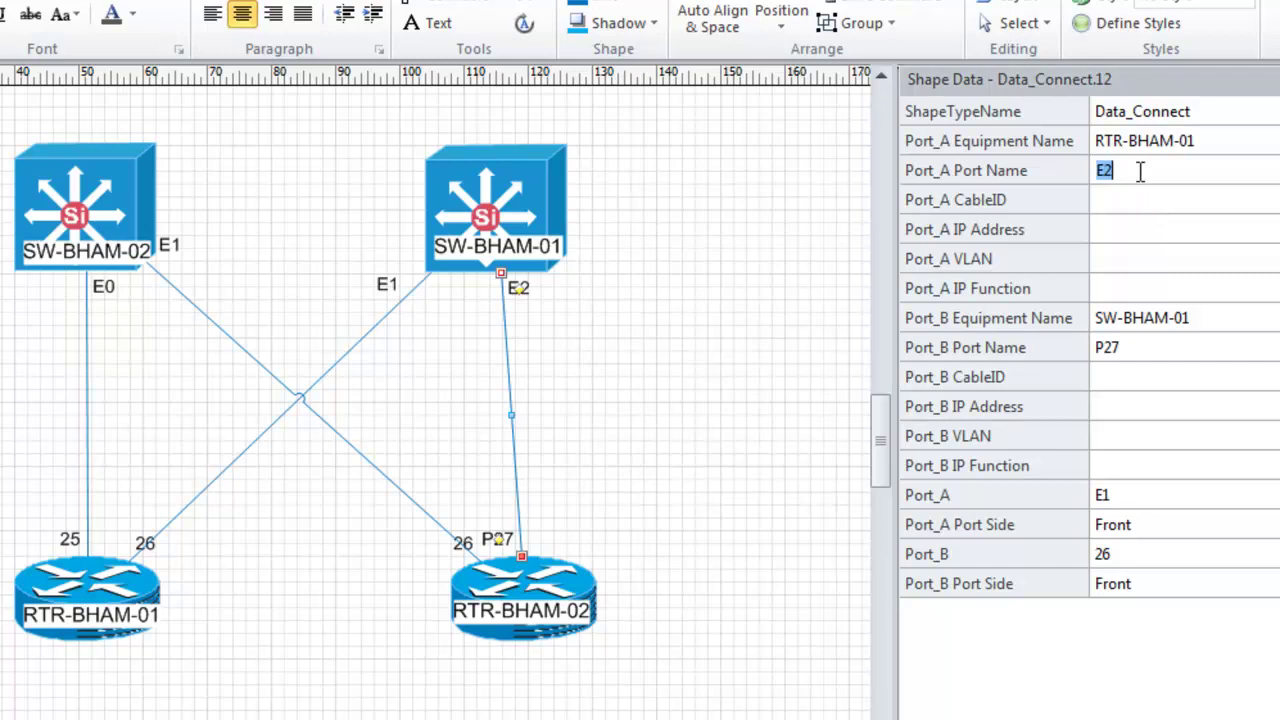
pyautogui.click(1136, 170)
pyautogui.press('BackSpace')
pyautogui.write('33')
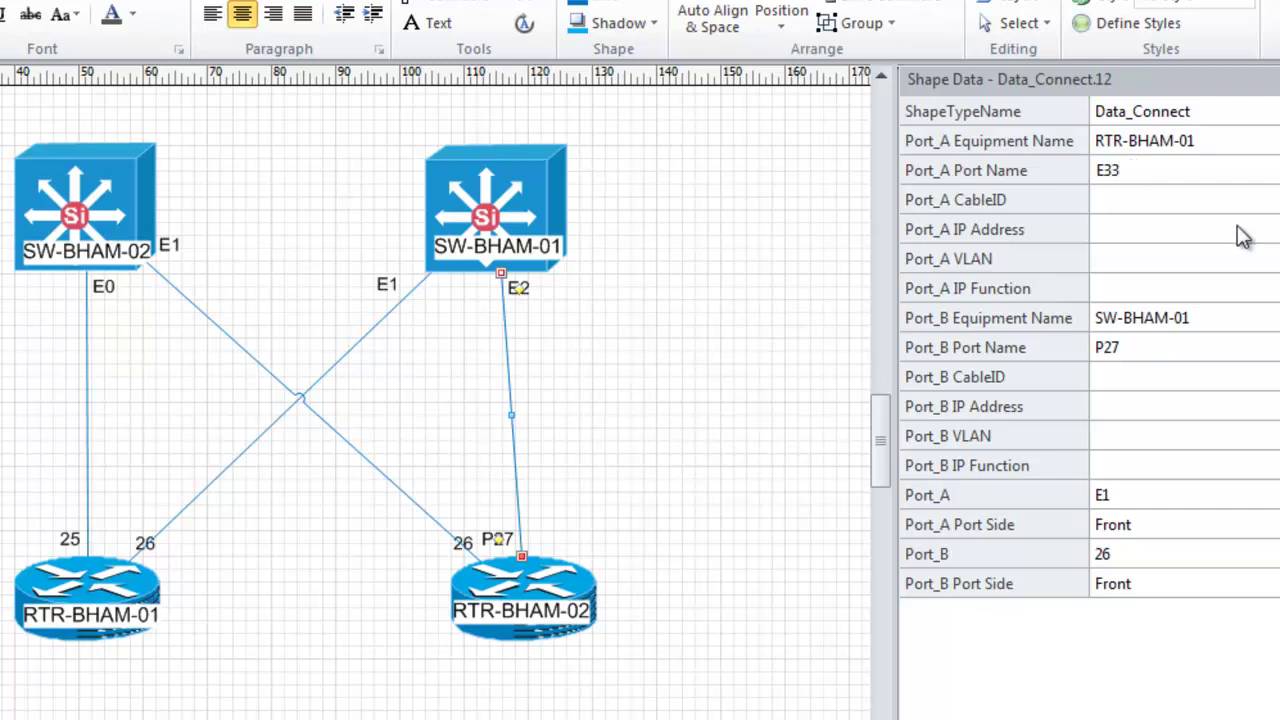
pyautogui.click(1190, 200)
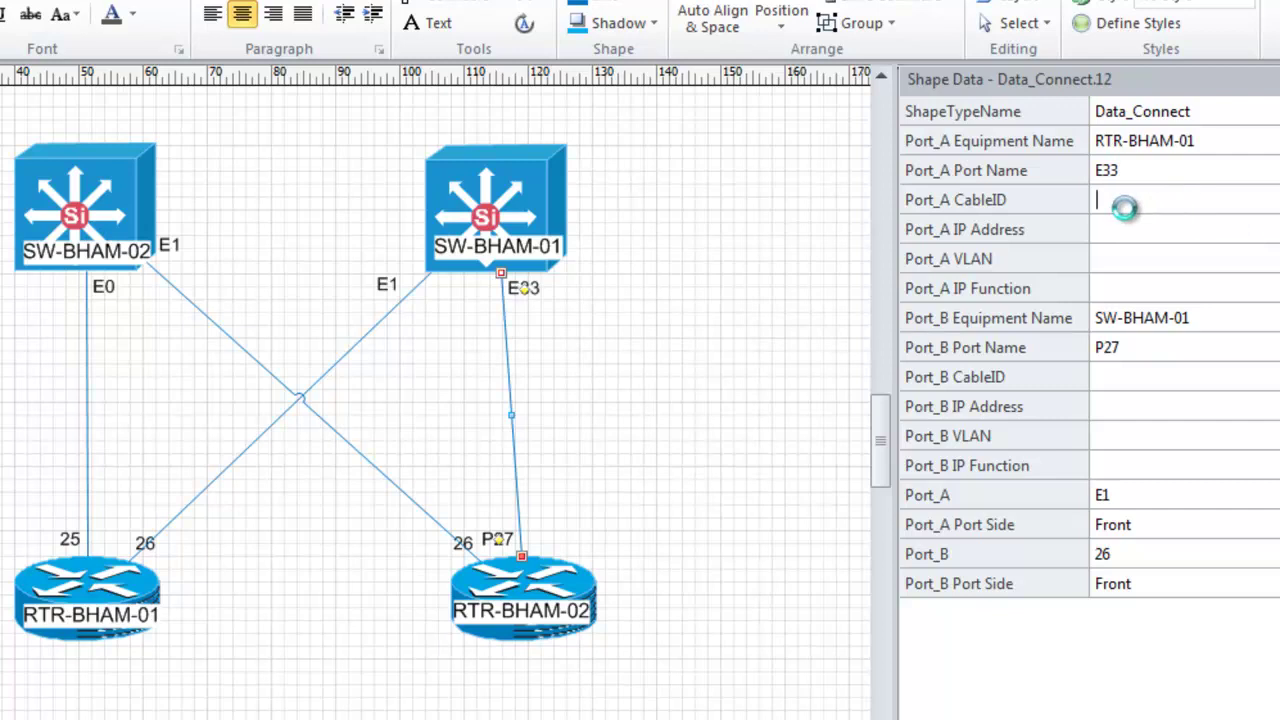
pyautogui.click(520, 307)
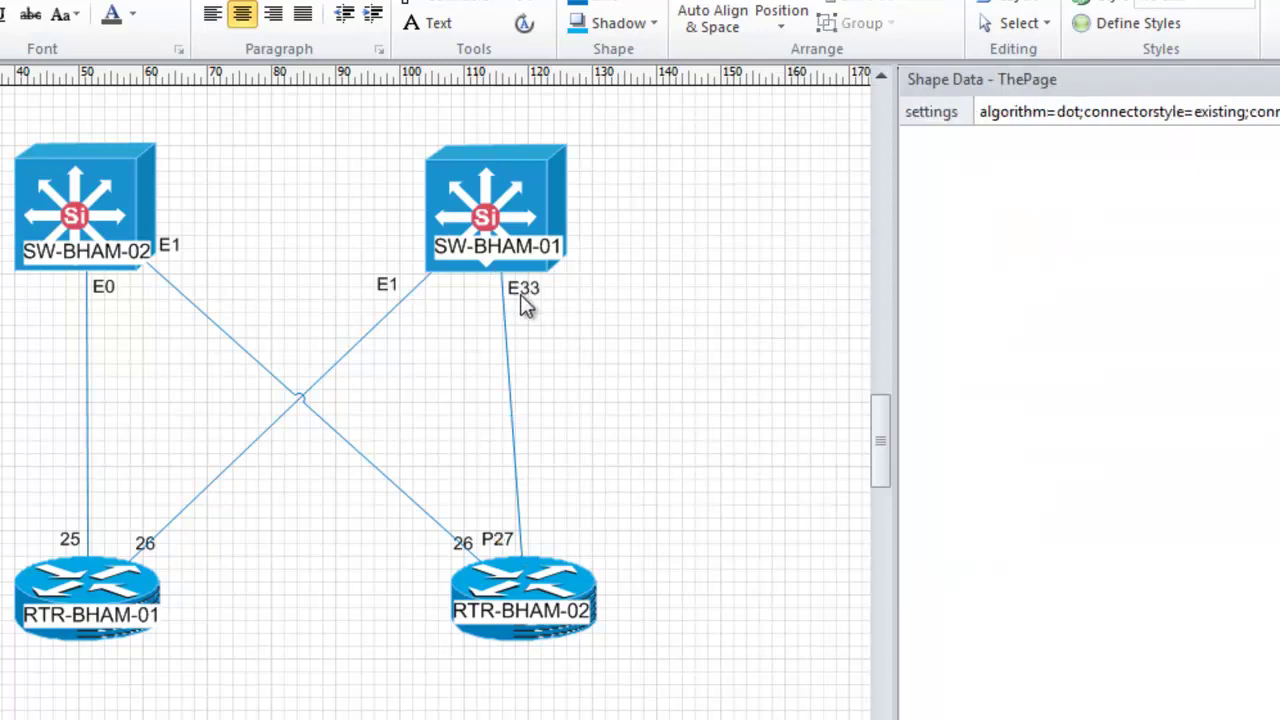
# Step: Try the E33 port label on the other side of its connector, and reset that connector's port label positions
pyautogui.click(510, 366)
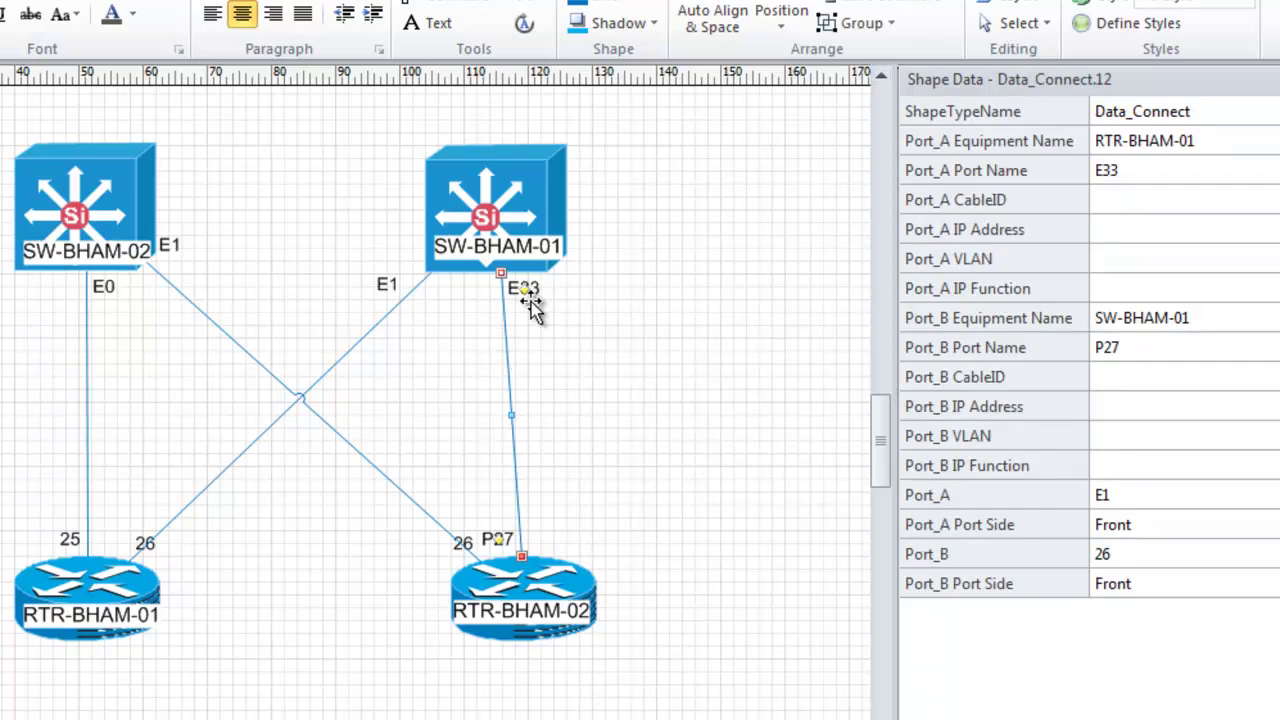
pyautogui.moveTo(527, 292); pyautogui.dragTo(476, 300)
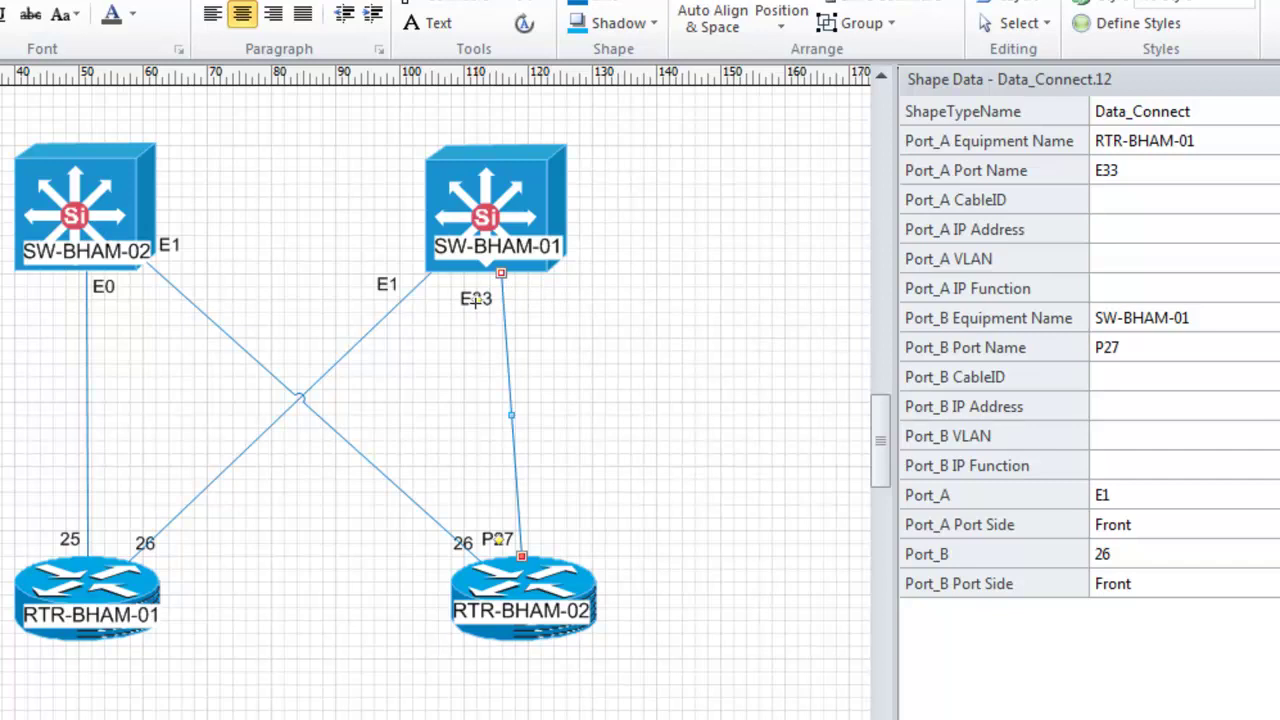
pyautogui.click(474, 349)
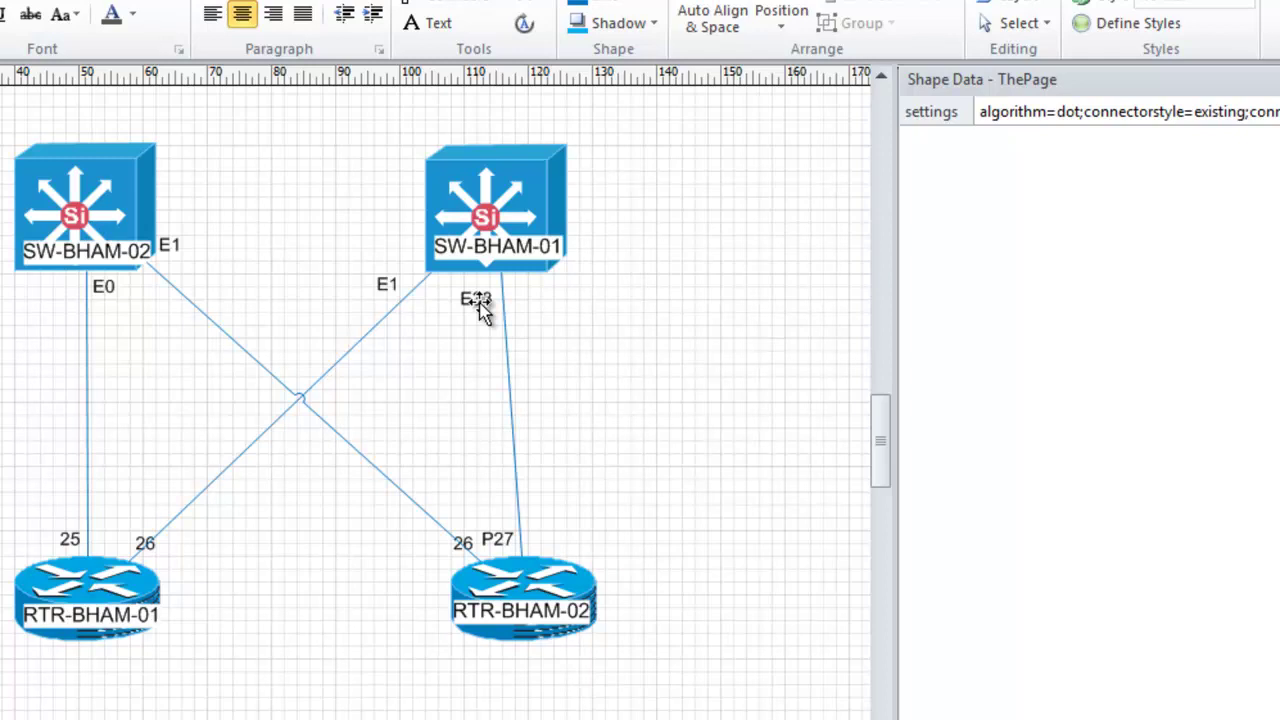
pyautogui.rightClick(507, 349)
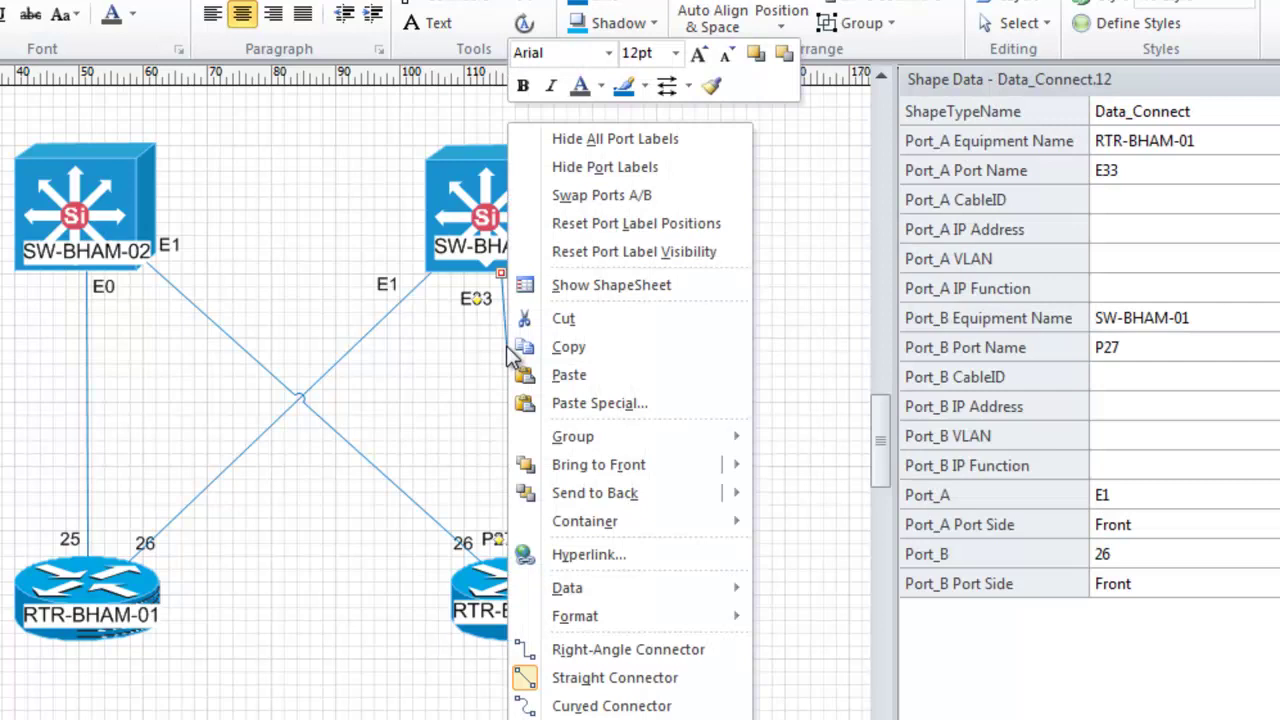
pyautogui.click(628, 228)
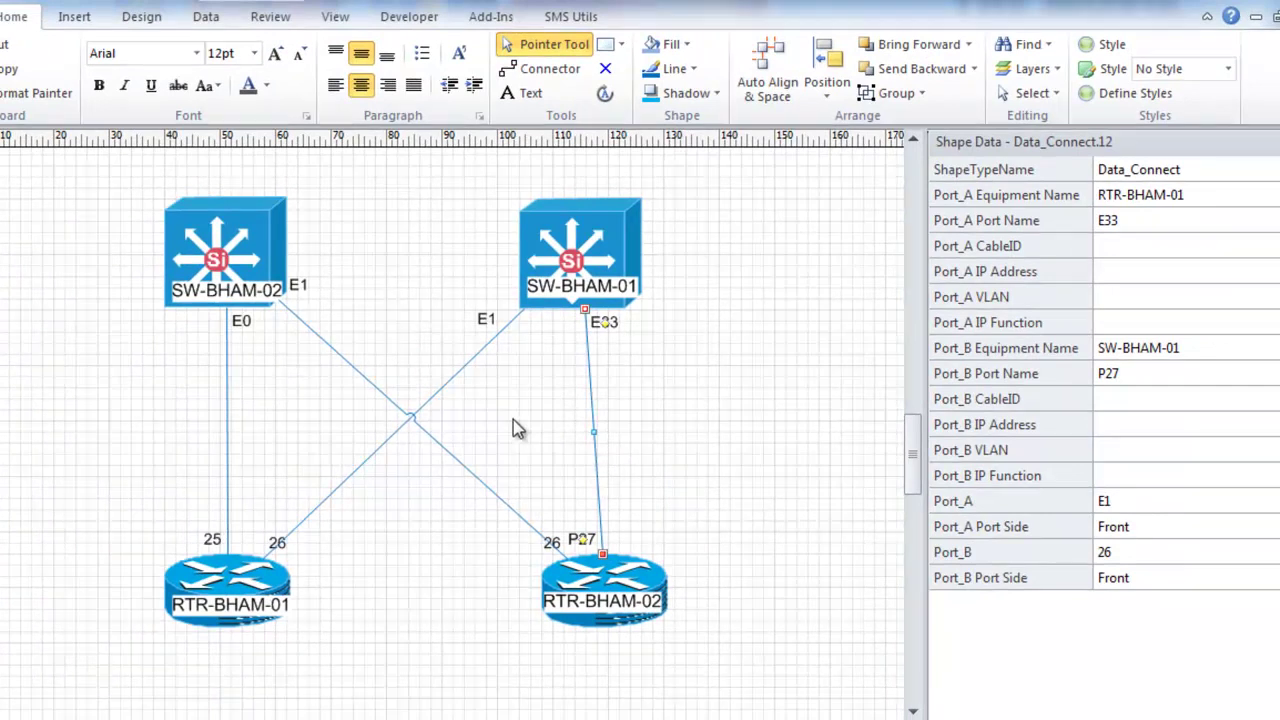
# Step: Hide the Shape Data window and open the page with the full data center and WAN network diagram
pyautogui.click(206, 20)
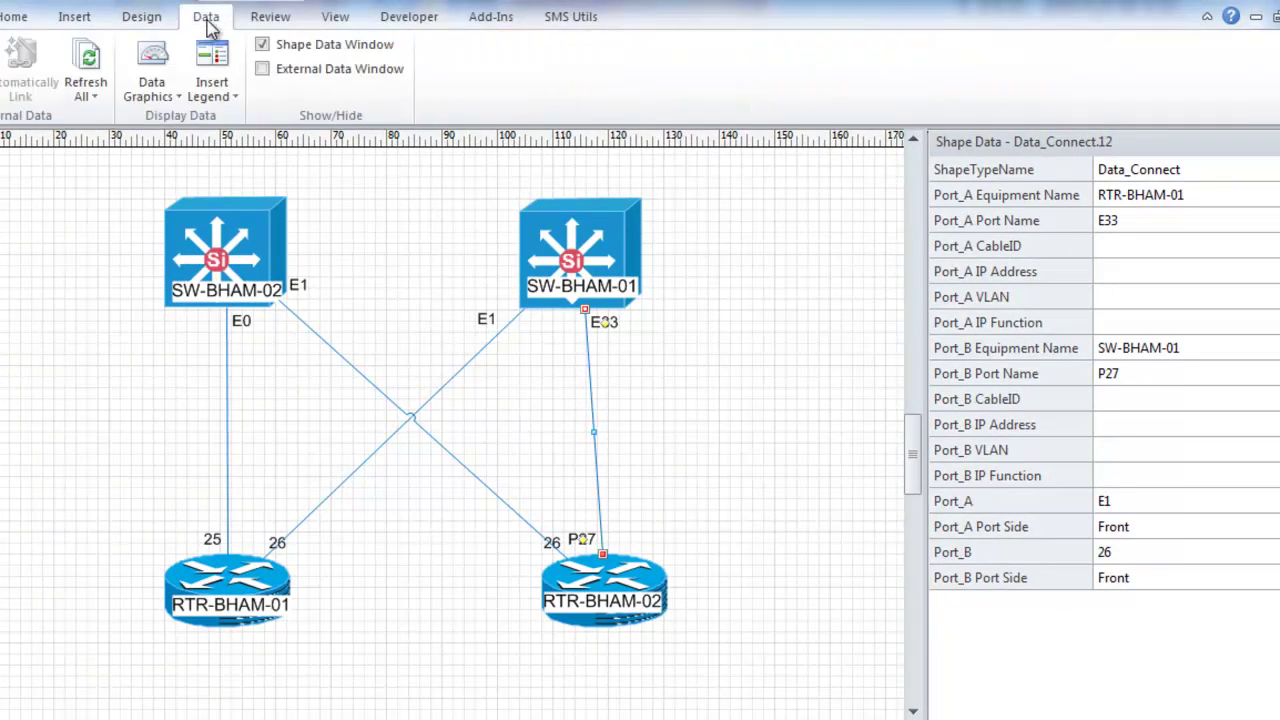
pyautogui.click(262, 68)
pyautogui.click(124, 695)
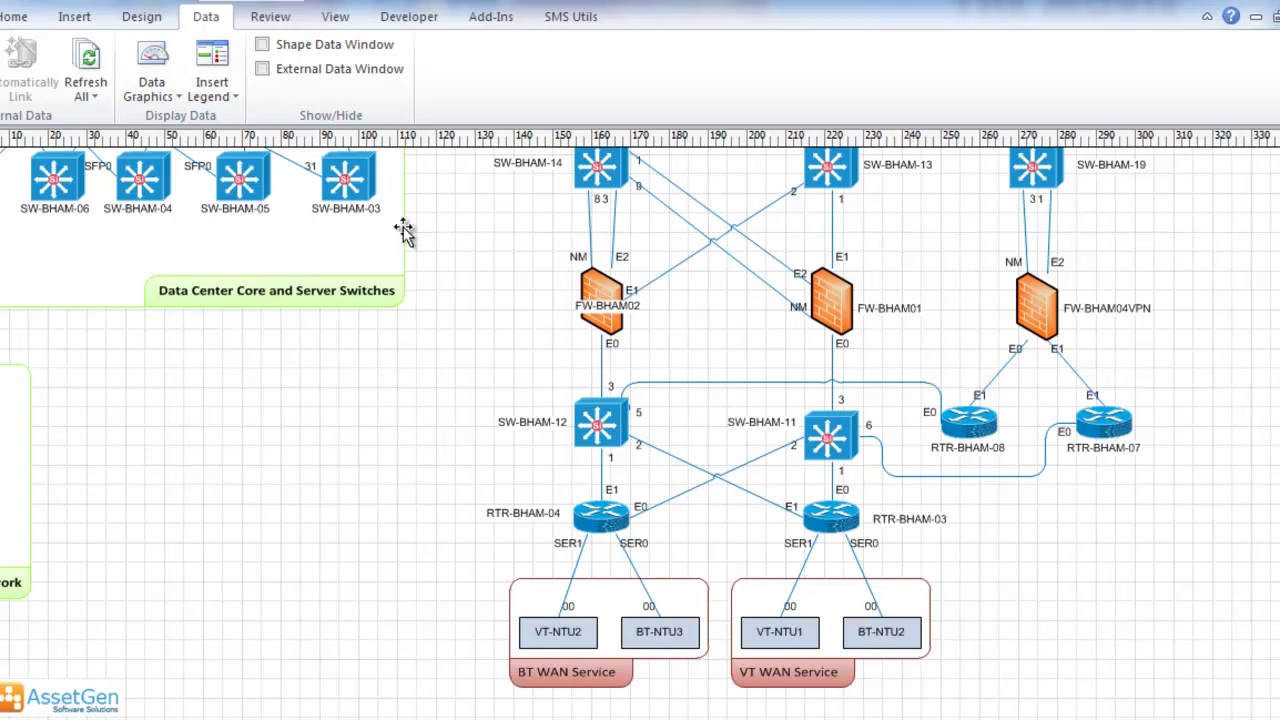
# Step: Examine the port labels across the network diagram, from the WAN services up to the core switches and the Commodities Trading Area
pyautogui.scroll(-1, 422, 242)
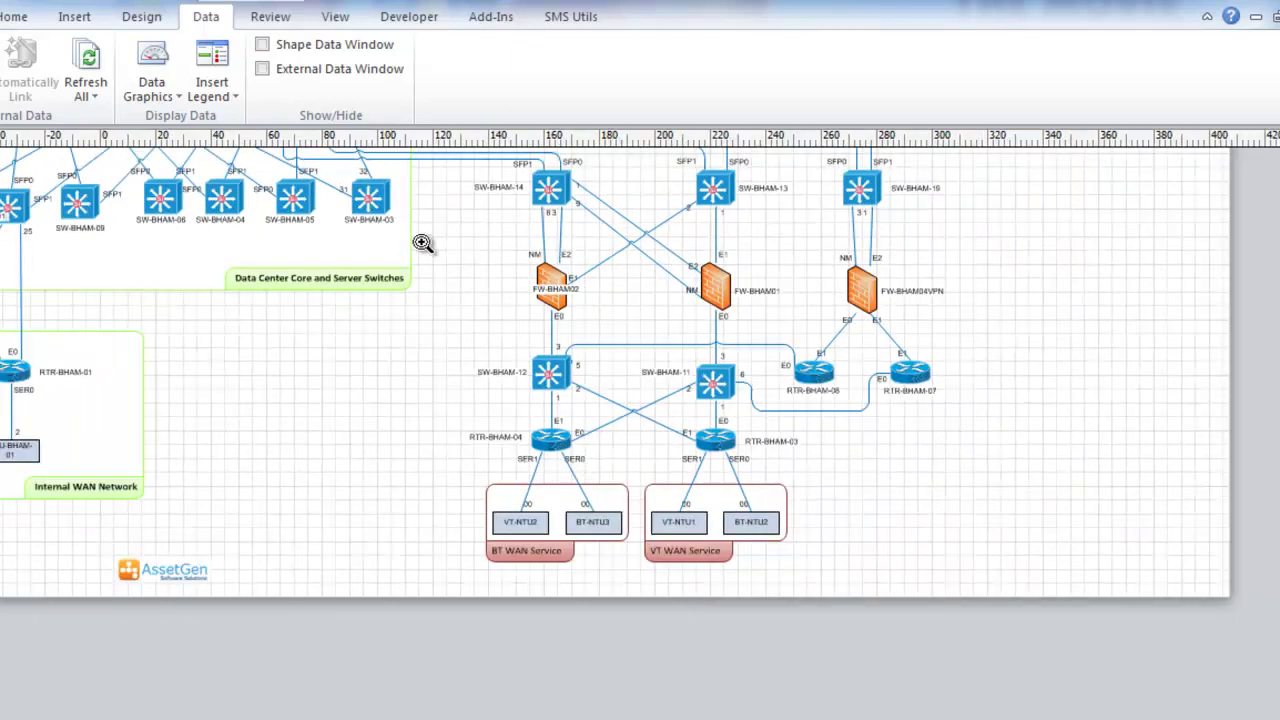
pyautogui.scroll(-1, 463, 331)
pyautogui.scroll(1, 607, 530)
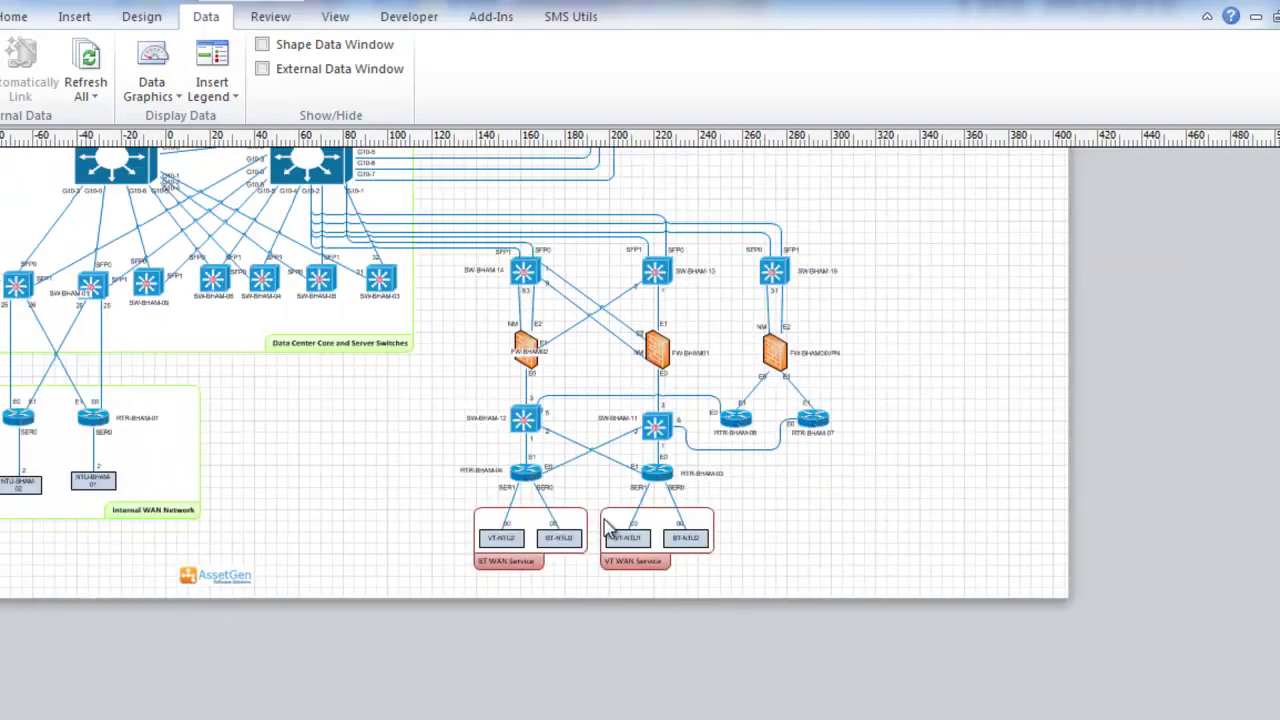
pyautogui.scroll(1, 607, 528)
pyautogui.scroll(2, 607, 525)
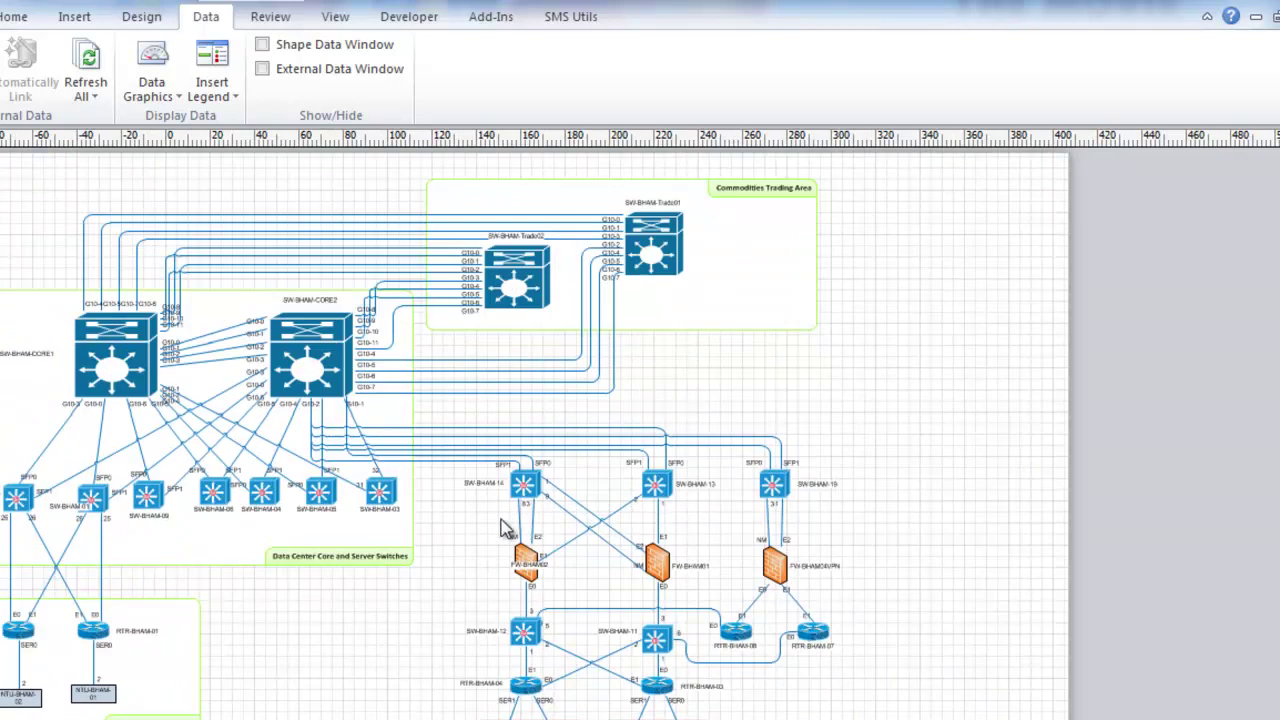
pyautogui.hscroll(-3, 505, 530)
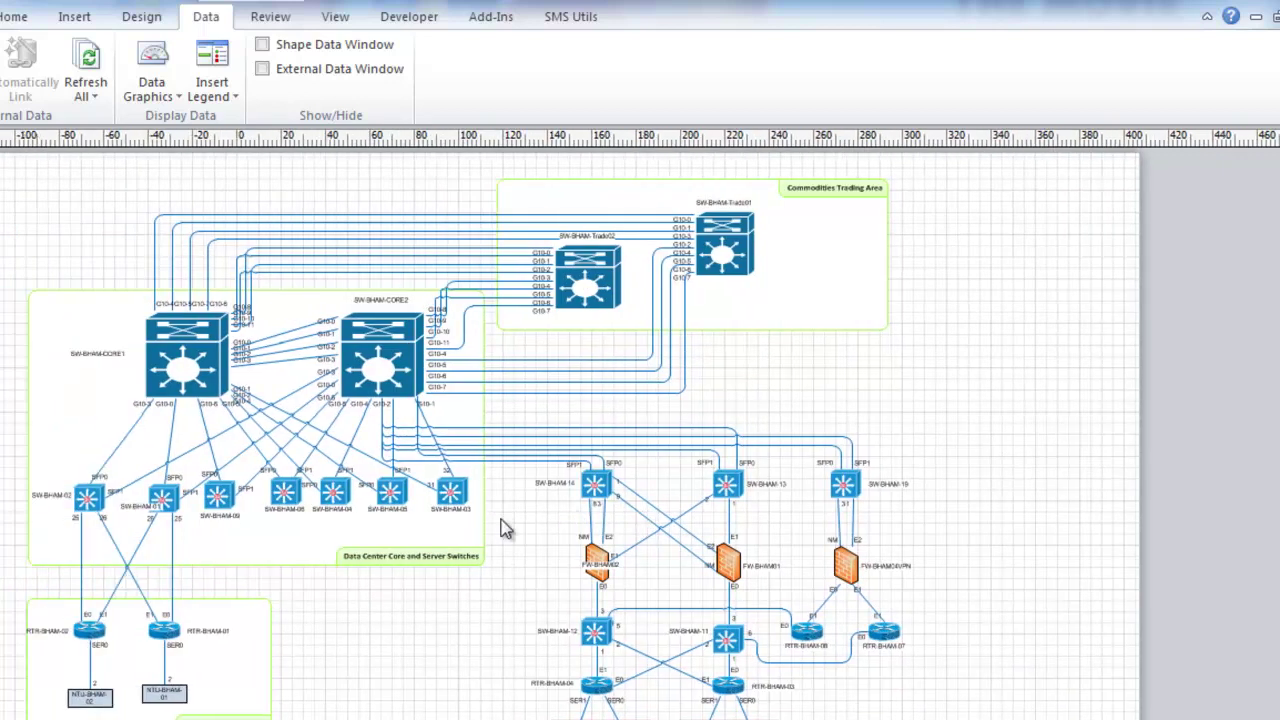